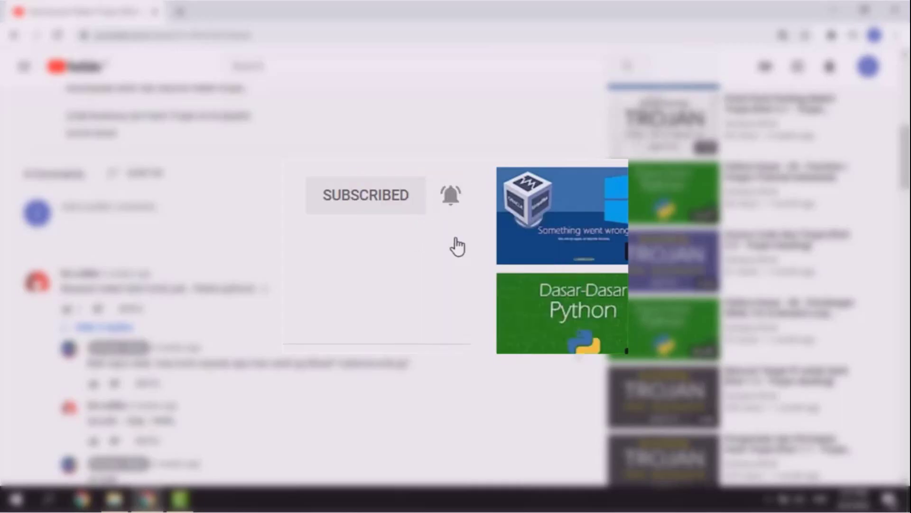
{"action": "left_click", "coordinate": [306, 271]}
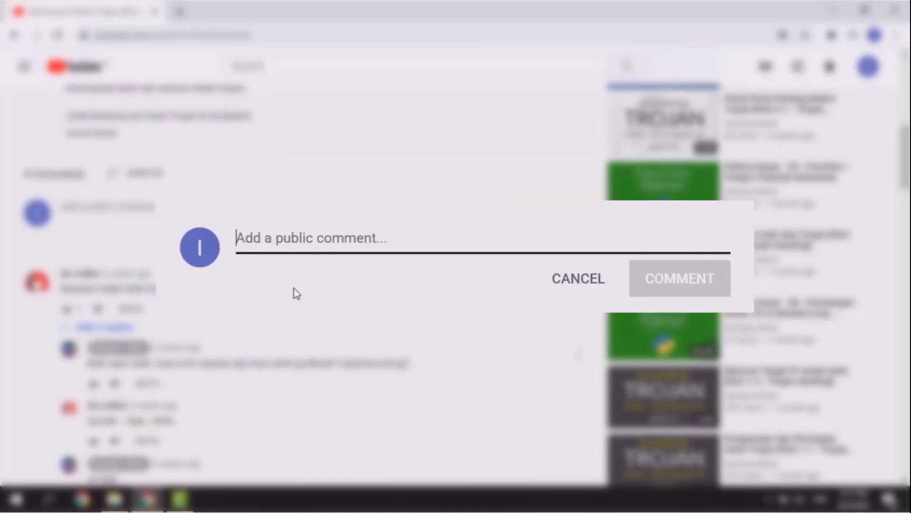
{"action": "type", "text": "Saya ingin bertanya, apakah"}
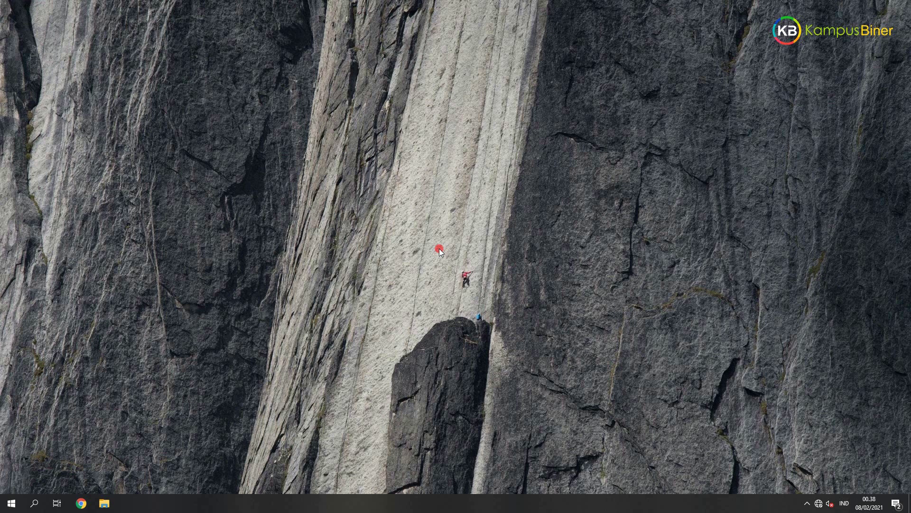
Step: Launch Tableau Public
{"action": "left_click", "coordinate": [34, 503]}
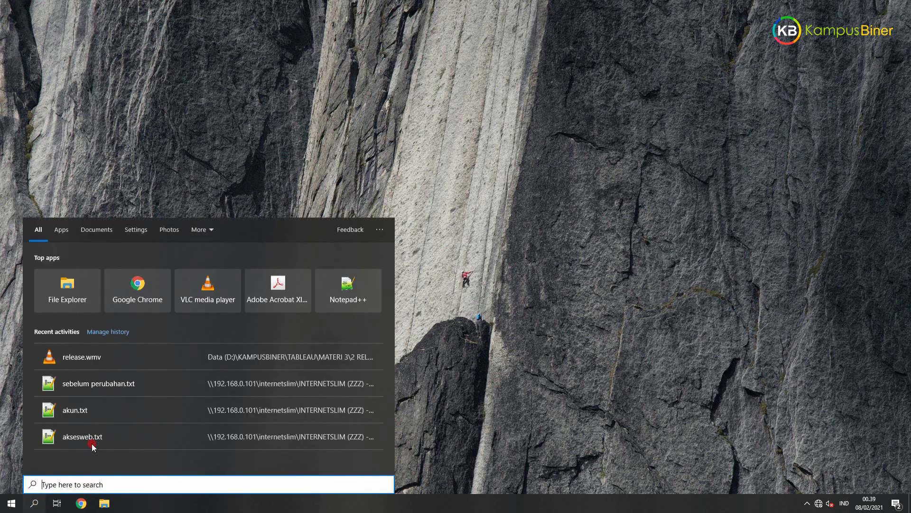
{"action": "type", "text": "tabl"}
{"action": "key", "text": "Return"}
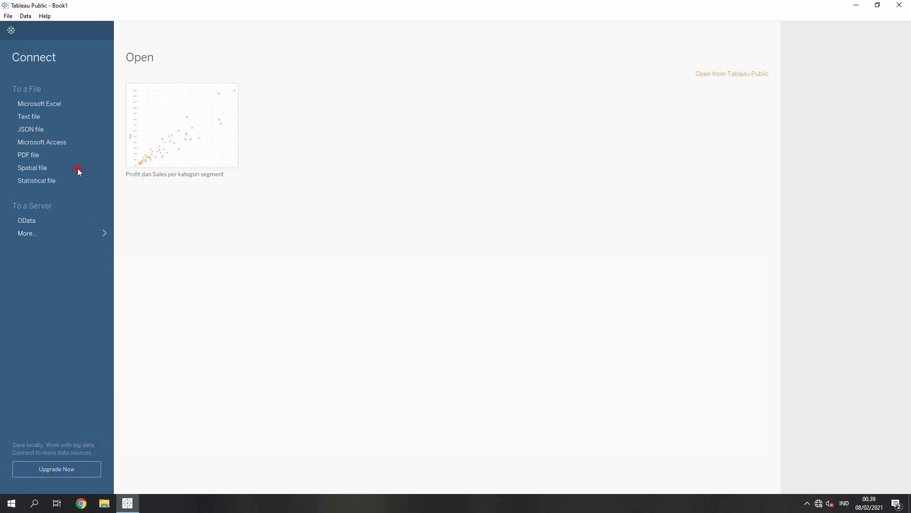
Step: Connect to the Excel workbook Global Superstore.xls and add its Orders sheet to the data source
{"action": "left_click", "coordinate": [54, 102]}
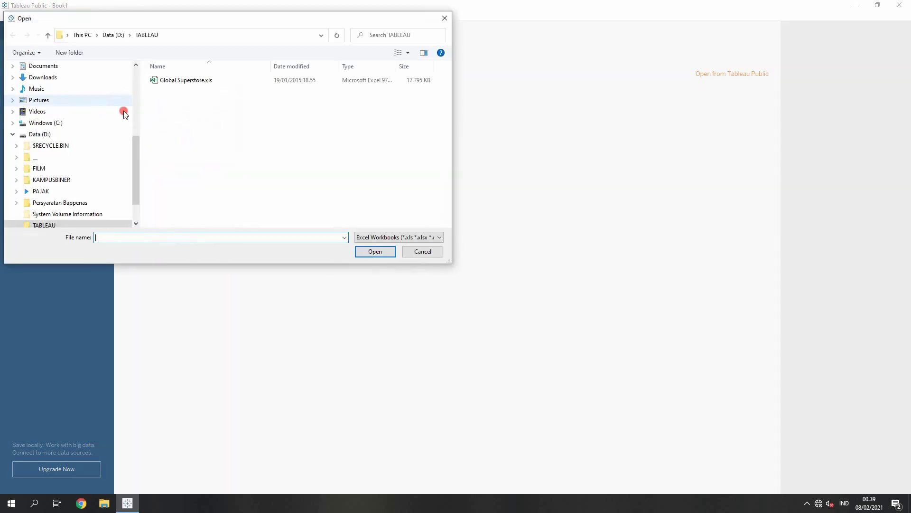
{"action": "double_click", "coordinate": [194, 82]}
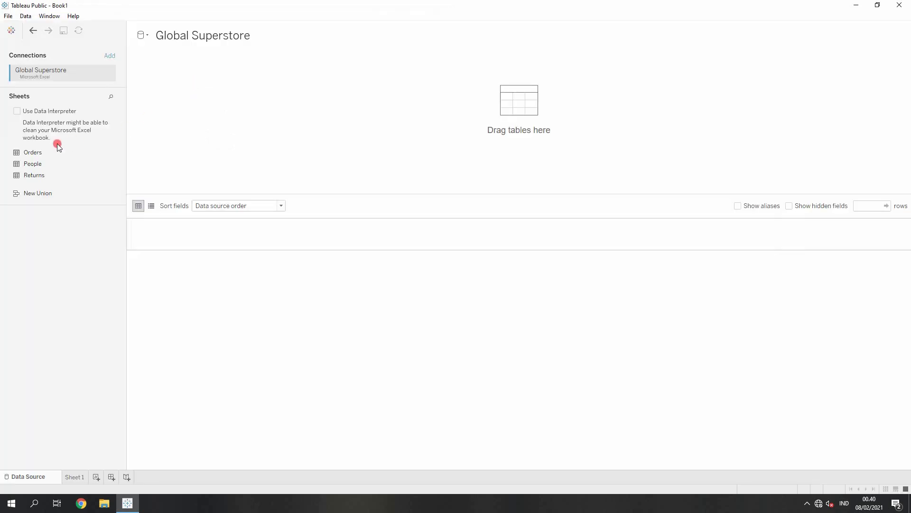
{"action": "left_click_drag", "start_coordinate": [30, 155], "coordinate": [309, 126]}
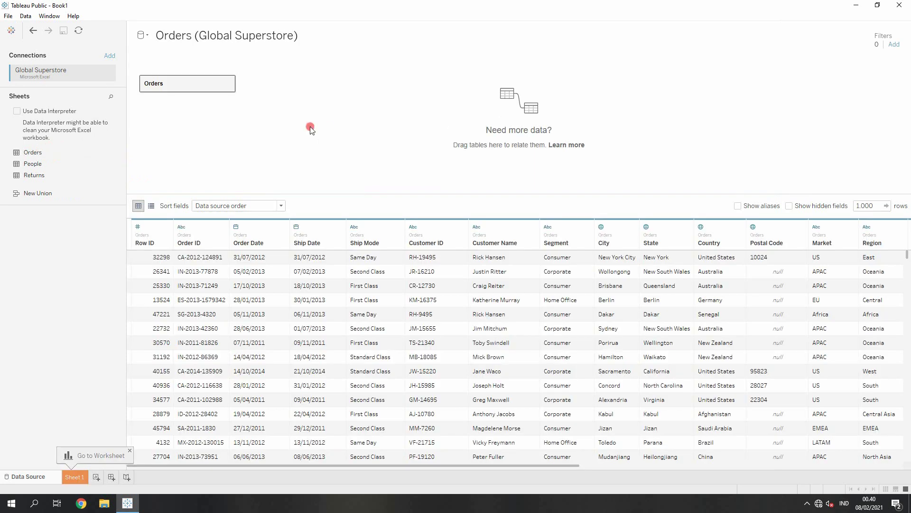
Step: Join the Returns sheet to Orders with a left join that matches Order ID to Order ID (Returns)
{"action": "double_click", "coordinate": [201, 82]}
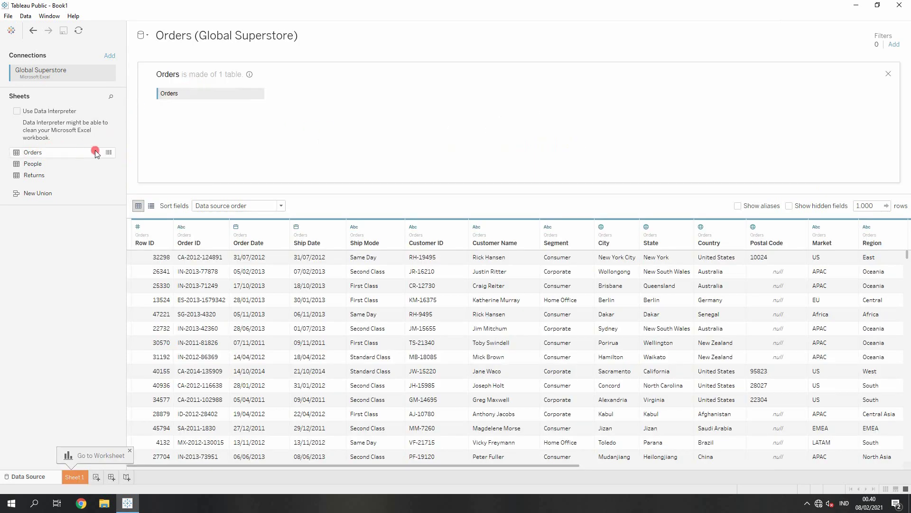
{"action": "left_click_drag", "start_coordinate": [30, 181], "coordinate": [343, 115]}
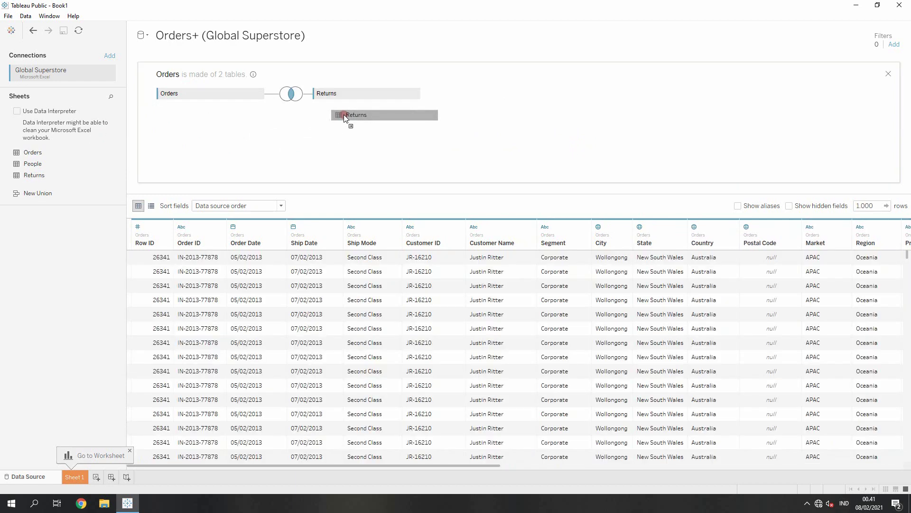
{"action": "left_click", "coordinate": [293, 94]}
{"action": "left_click", "coordinate": [261, 161]}
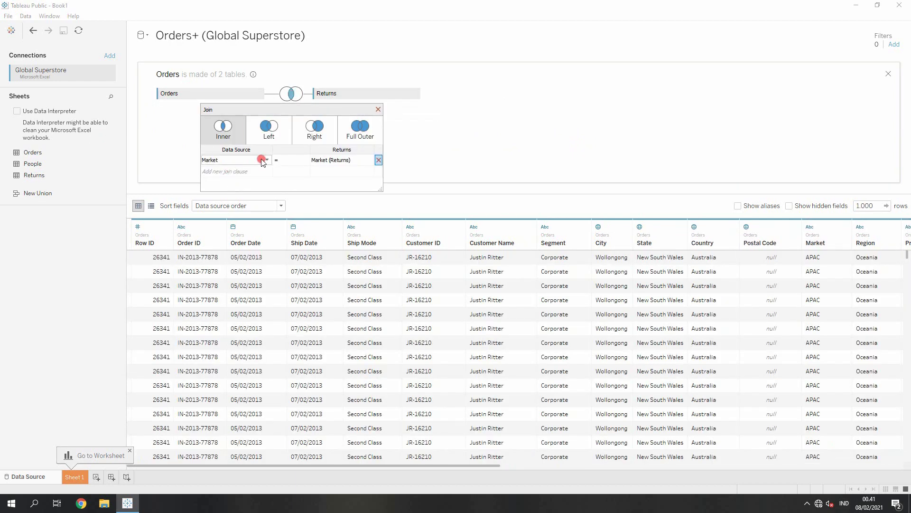
{"action": "left_click", "coordinate": [235, 230]}
{"action": "left_click", "coordinate": [369, 160]}
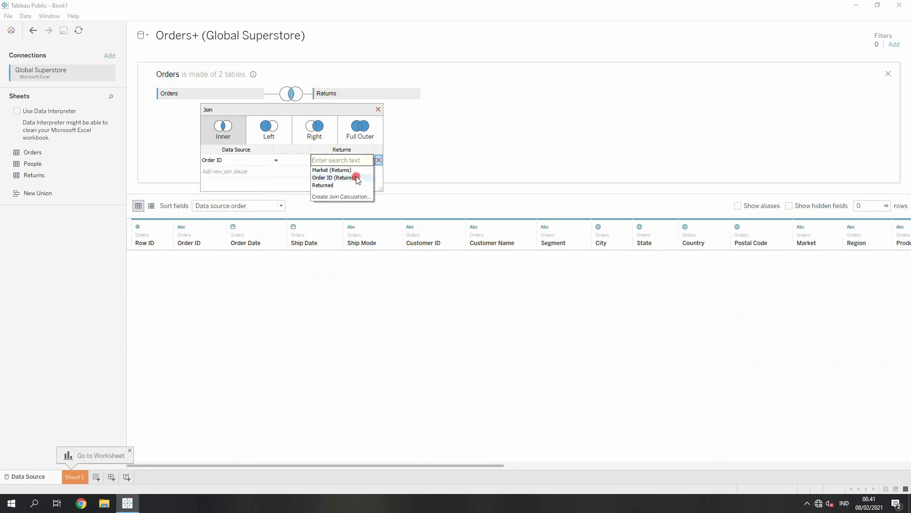
{"action": "left_click", "coordinate": [355, 179]}
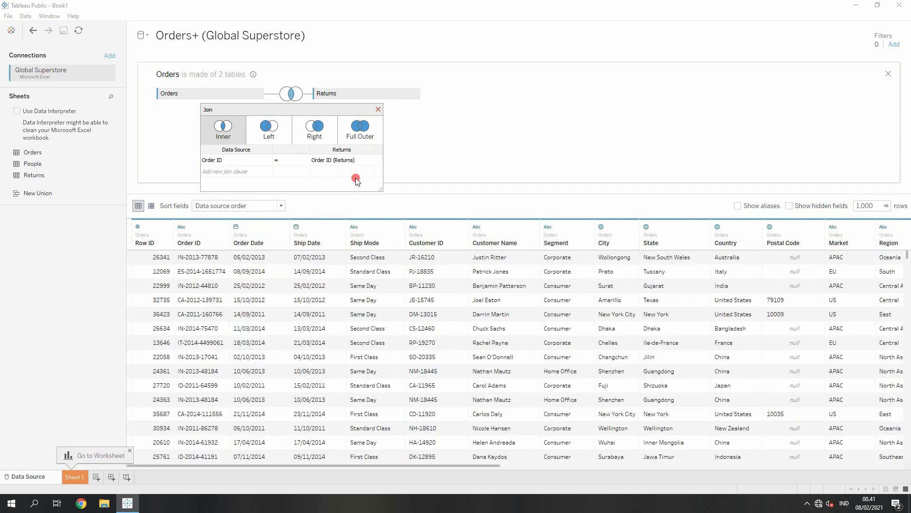
{"action": "left_click", "coordinate": [268, 129]}
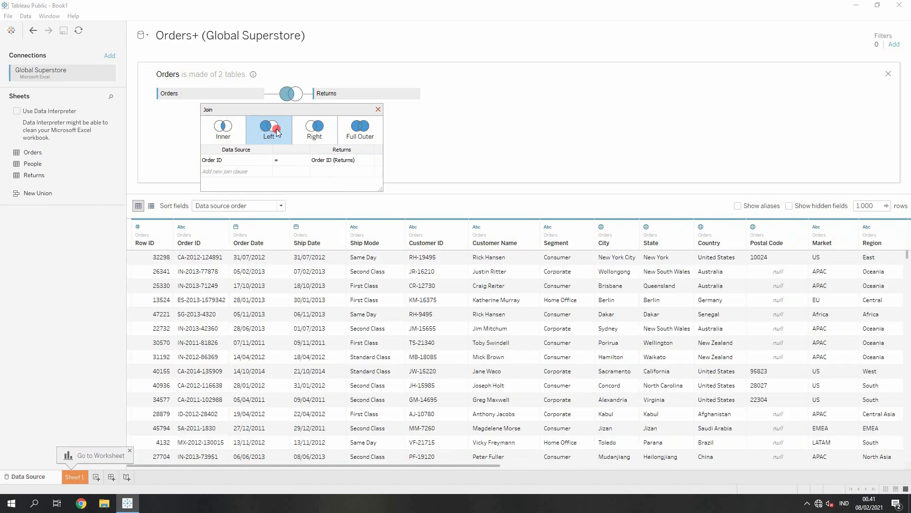
{"action": "left_click", "coordinate": [378, 110]}
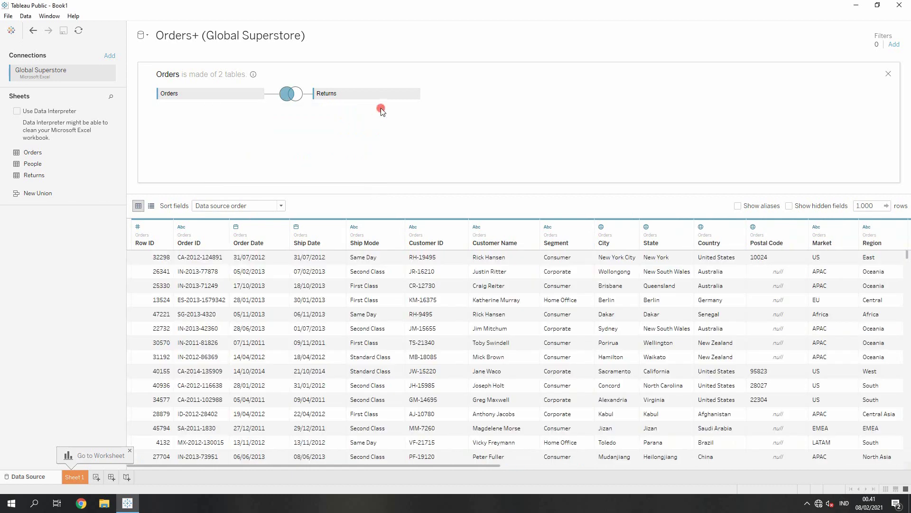
Step: Split the Order ID column automatically and rename the first resulting column to Distributor
{"action": "right_click", "coordinate": [193, 245]}
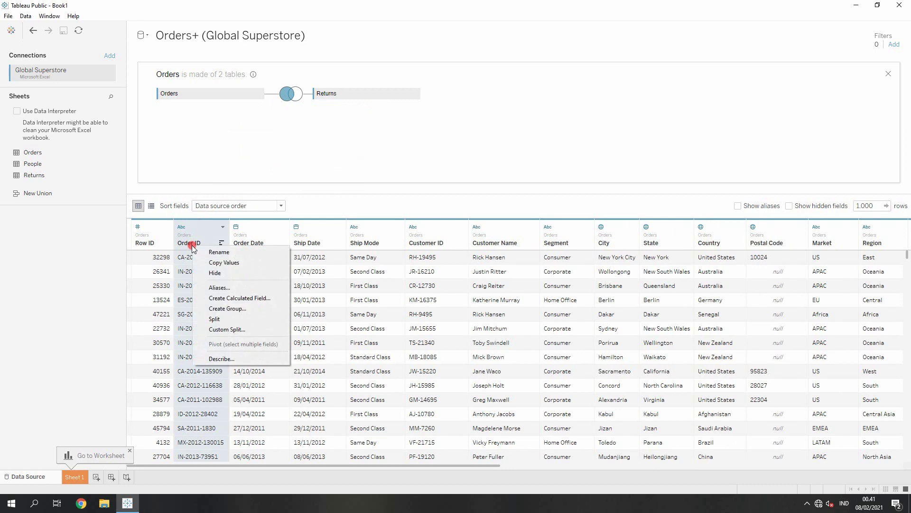
{"action": "left_click", "coordinate": [219, 320]}
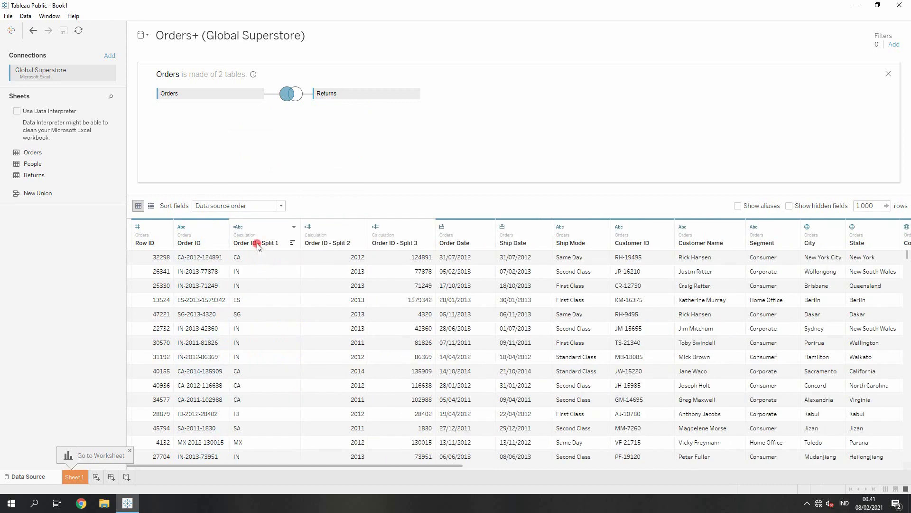
{"action": "right_click", "coordinate": [257, 244]}
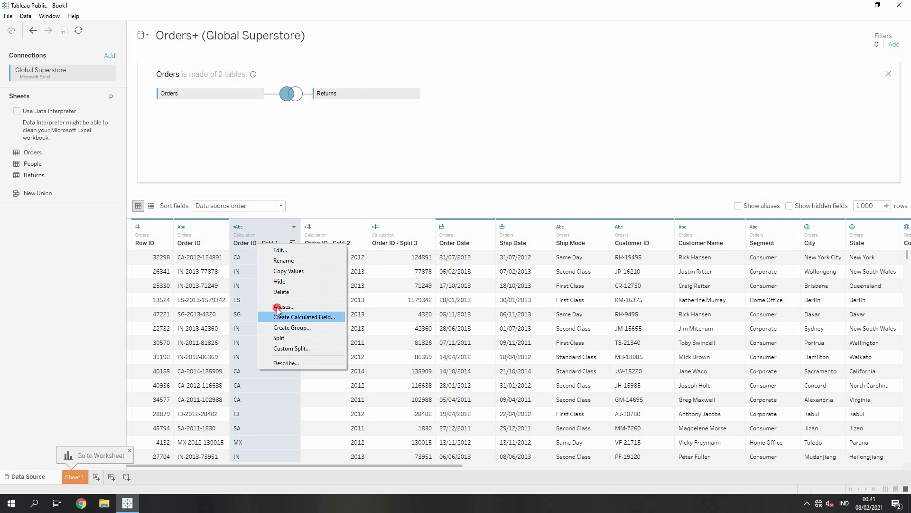
{"action": "left_click", "coordinate": [275, 261]}
{"action": "type", "text": "Distributor"}
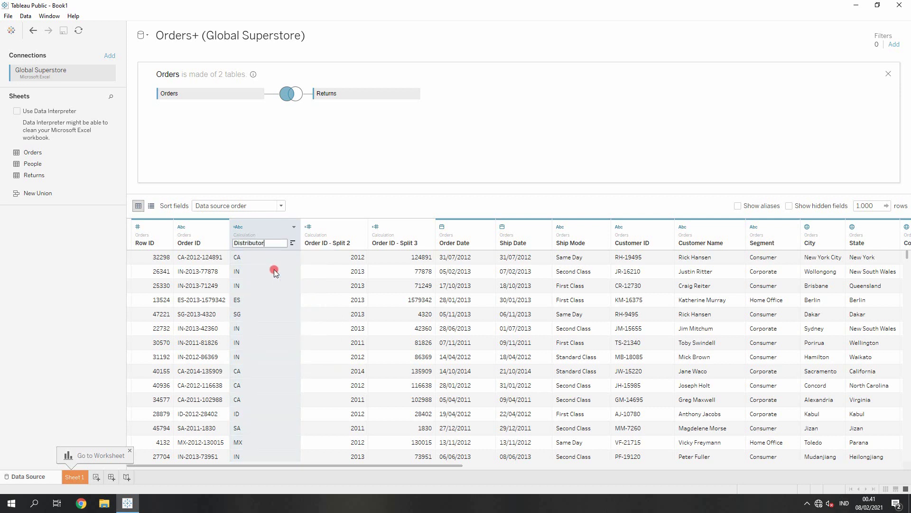
{"action": "key", "text": "Return"}
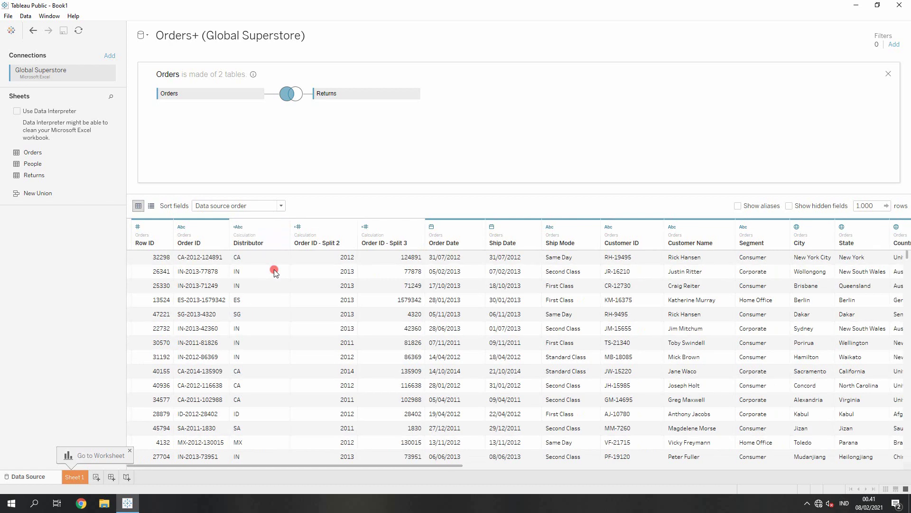
Step: Delete the two remaining split columns, Order ID - Split 2 and Order ID - Split 3
{"action": "right_click", "coordinate": [311, 244]}
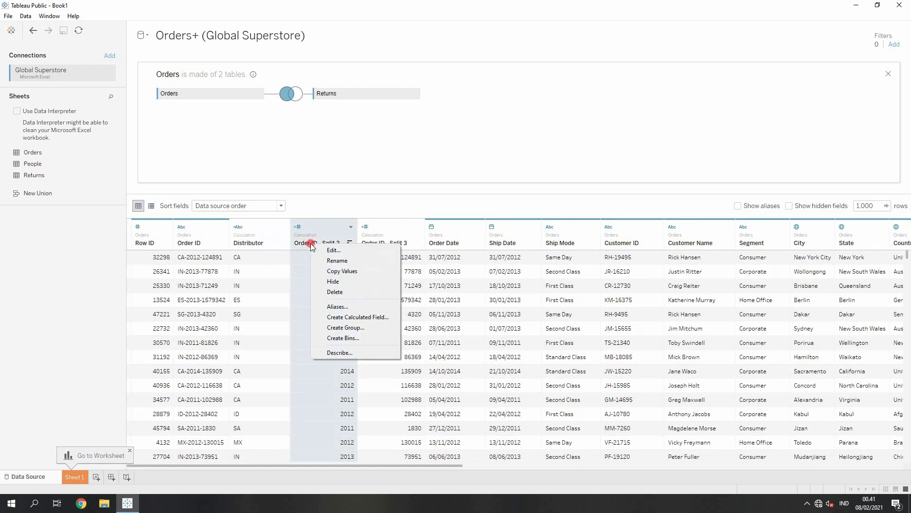
{"action": "left_click", "coordinate": [327, 292]}
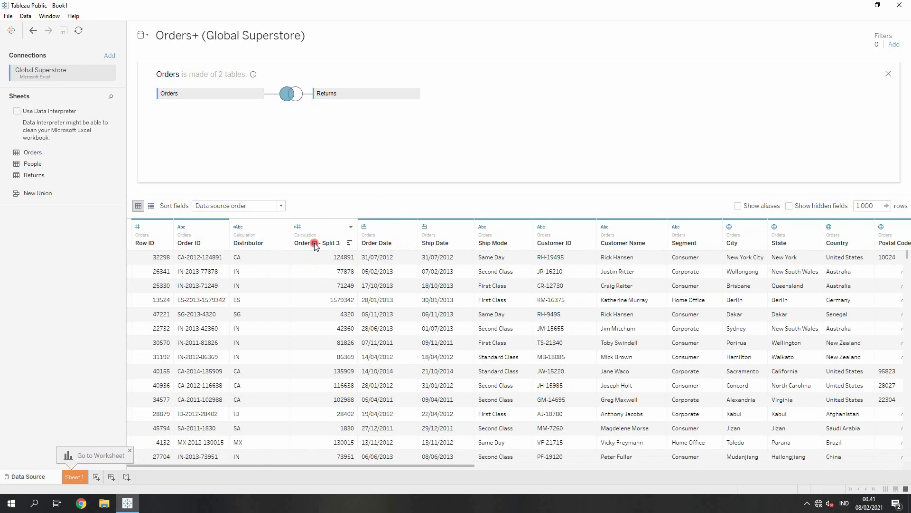
{"action": "right_click", "coordinate": [314, 243]}
{"action": "left_click", "coordinate": [329, 292]}
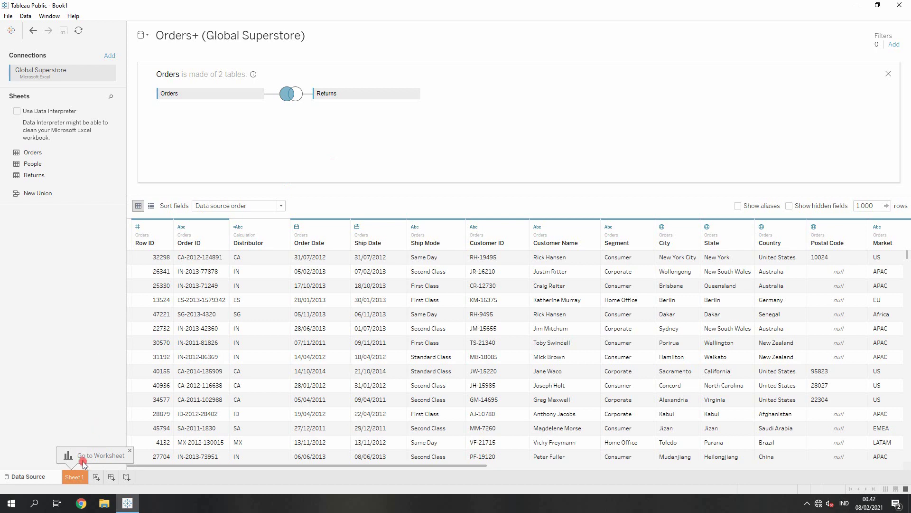
Step: Open the Sheet 1 worksheet and look over the fields of the Orders and Returns tables
{"action": "left_click", "coordinate": [75, 479]}
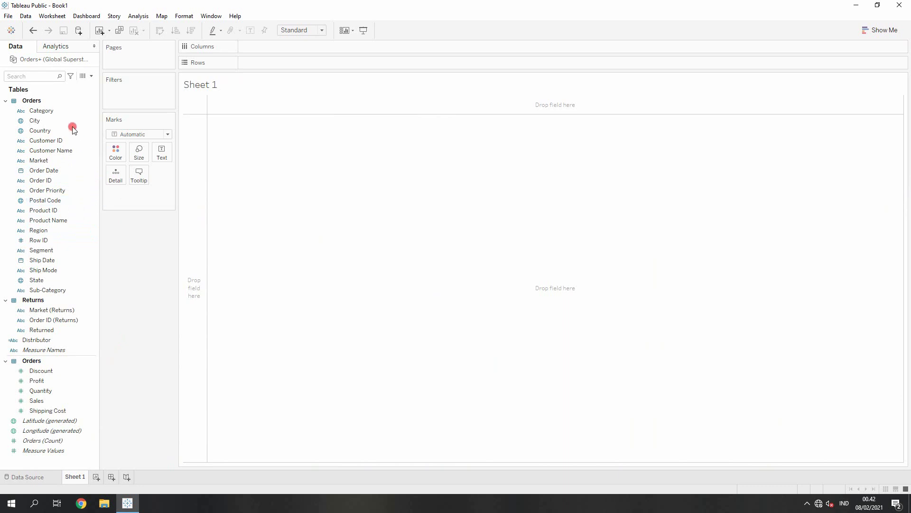
{"action": "left_click", "coordinate": [45, 281]}
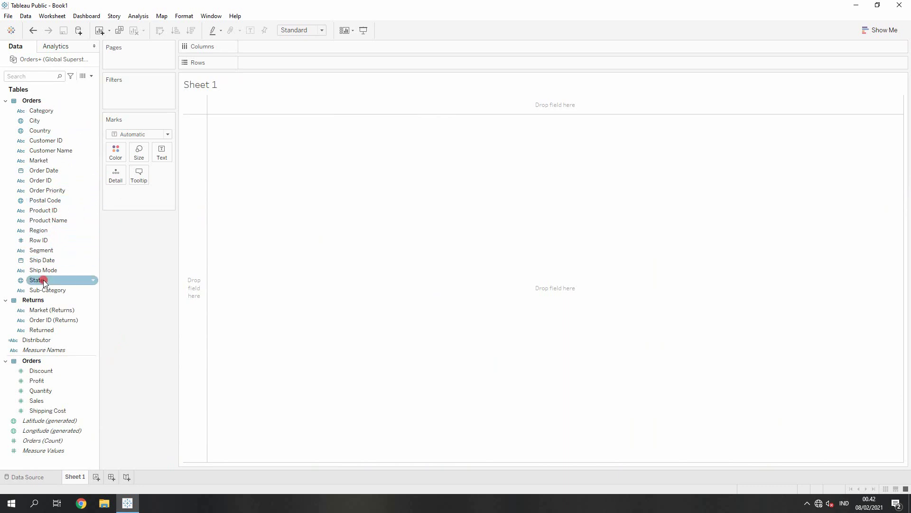
{"action": "left_click", "coordinate": [45, 320]}
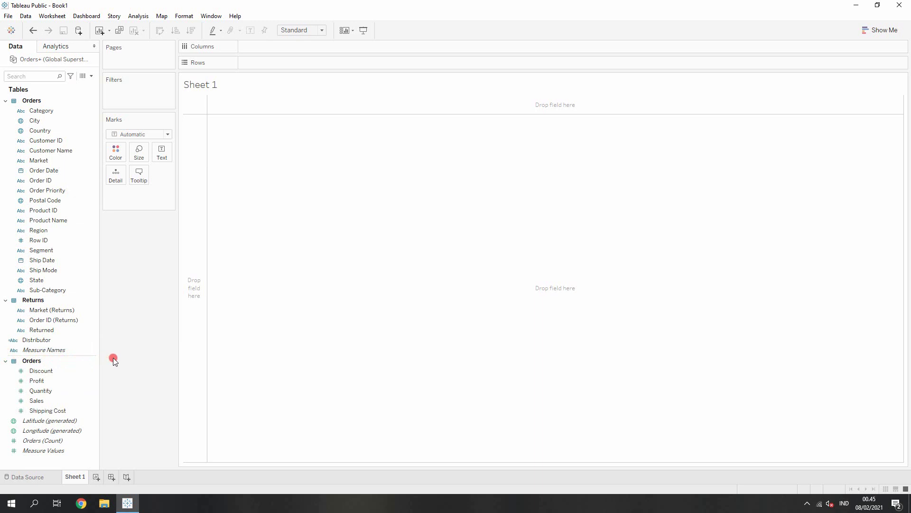
{"action": "left_click", "coordinate": [42, 200]}
Step: Build a horizontal bar chart of Profit by Category with Show Me, and clear the sheet
{"action": "left_click", "coordinate": [55, 112]}
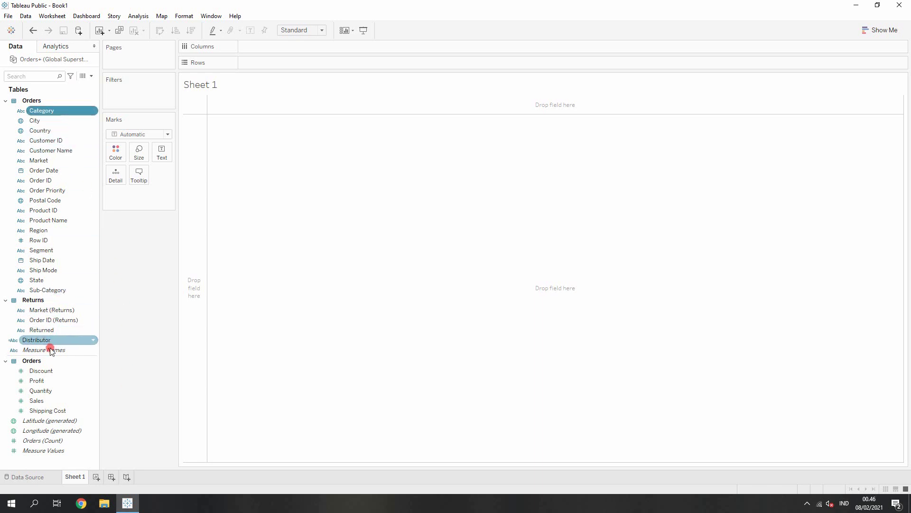
{"action": "left_click", "coordinate": [47, 380], "text": "ctrl"}
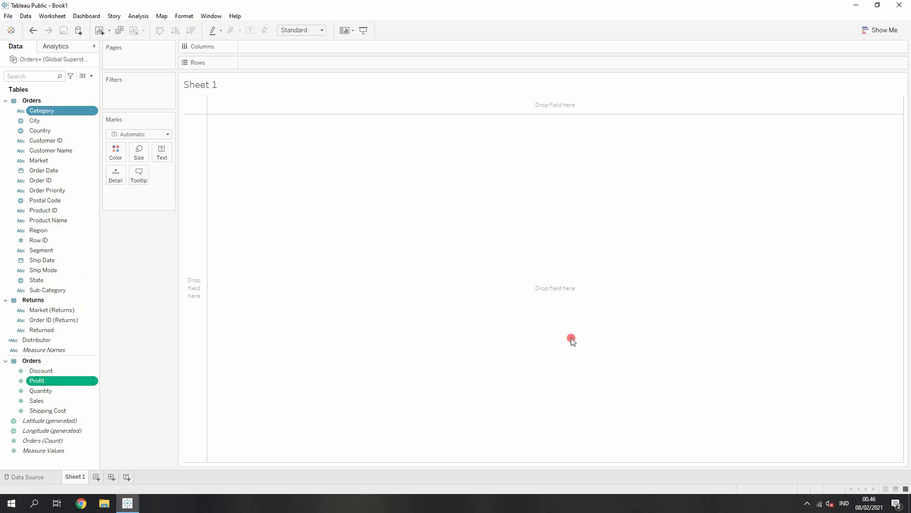
{"action": "left_click", "coordinate": [884, 30]}
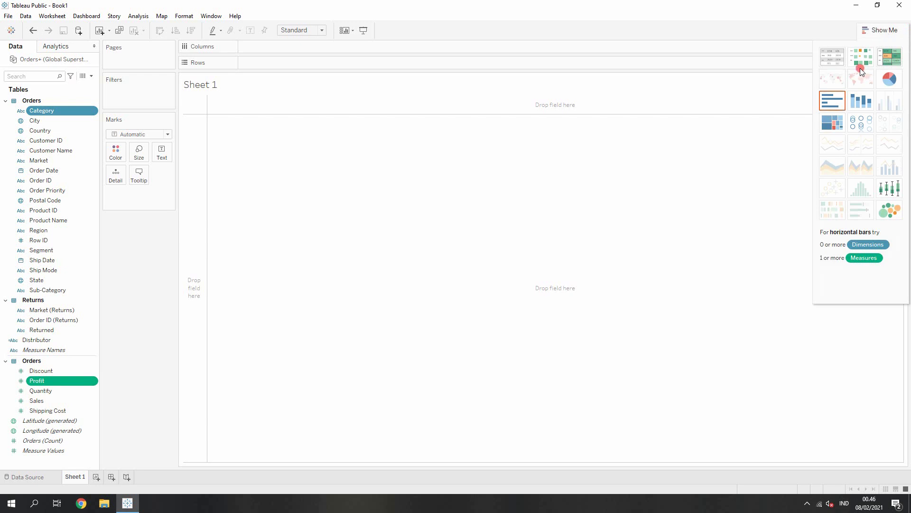
{"action": "left_click", "coordinate": [832, 102]}
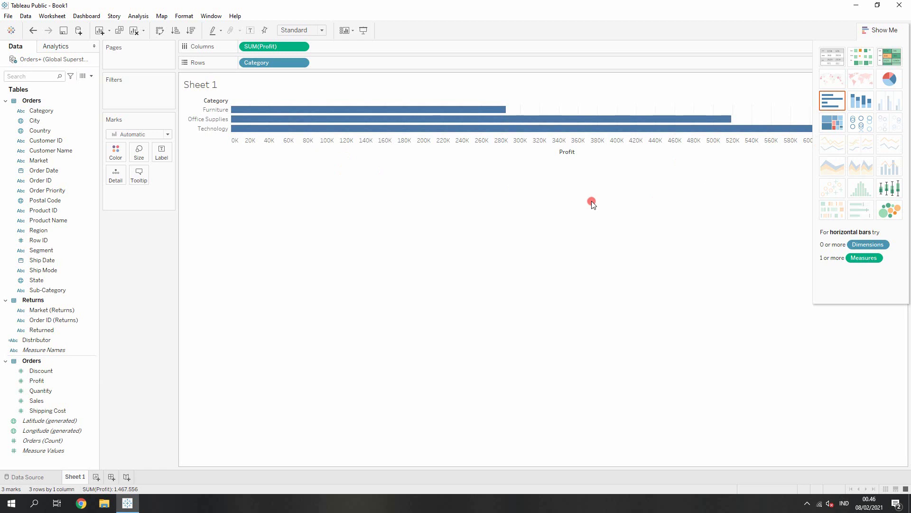
{"action": "left_click", "coordinate": [880, 29]}
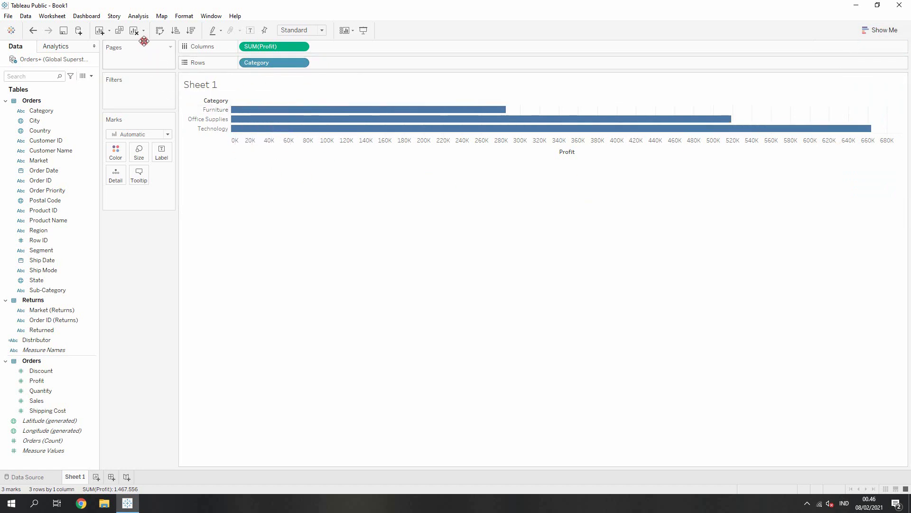
{"action": "left_click", "coordinate": [134, 31]}
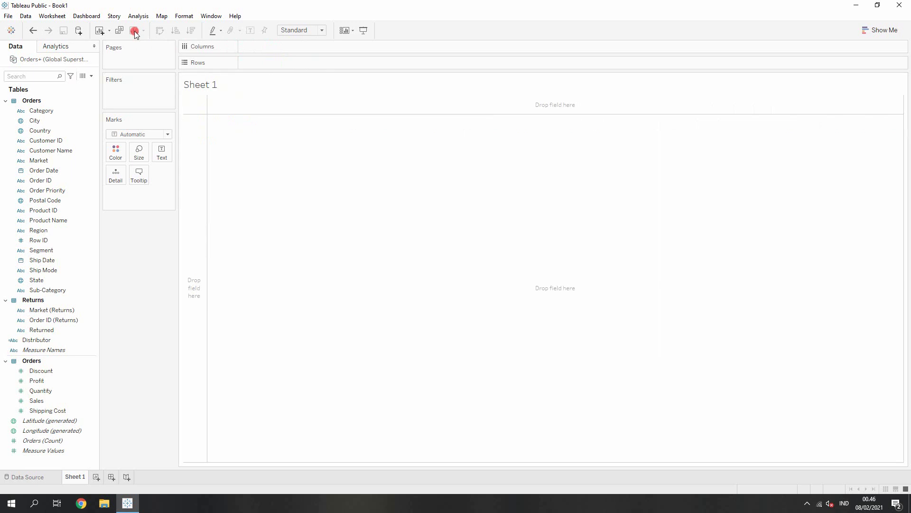
Step: Build a bar chart manually by placing Category on Rows and Profit on Columns
{"action": "left_click", "coordinate": [37, 112]}
{"action": "left_click_drag", "start_coordinate": [37, 112], "coordinate": [252, 66]}
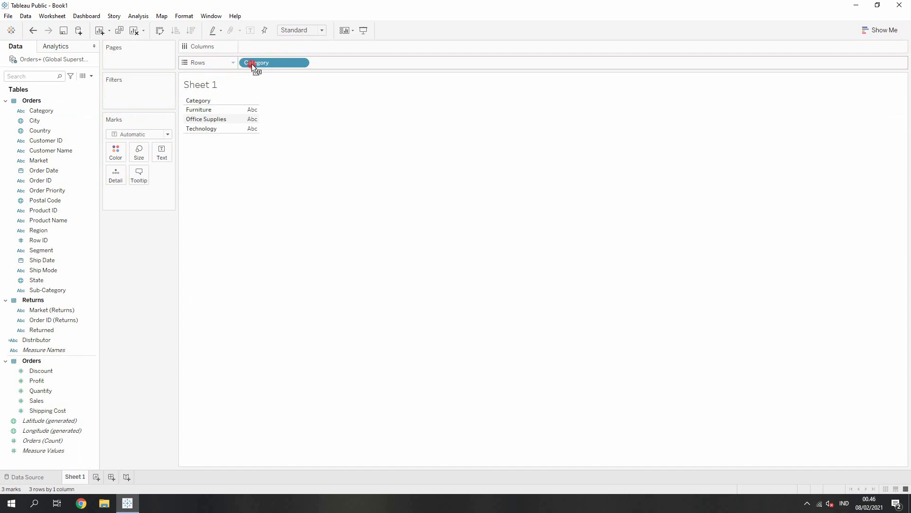
{"action": "left_click", "coordinate": [52, 380]}
{"action": "left_click_drag", "start_coordinate": [54, 375], "coordinate": [254, 45]}
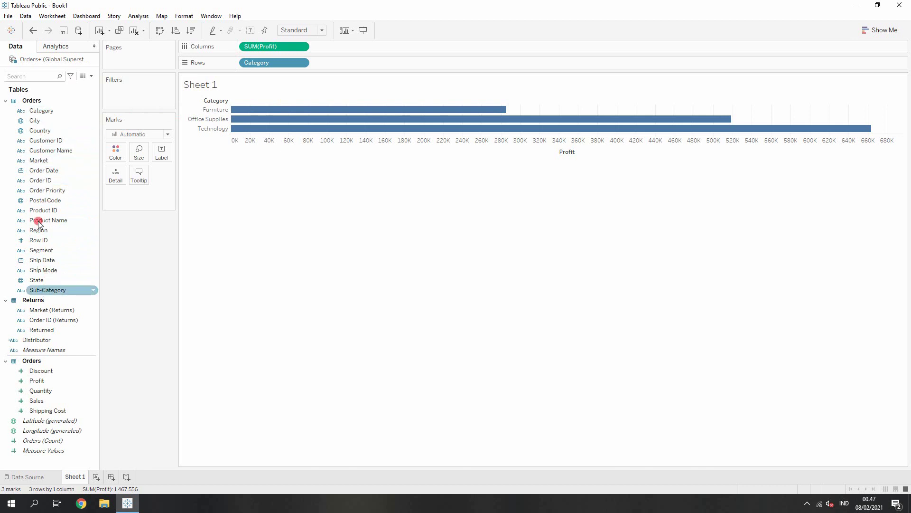
Step: Return to the data source and examine the dates in the Order Date column
{"action": "left_click", "coordinate": [47, 172]}
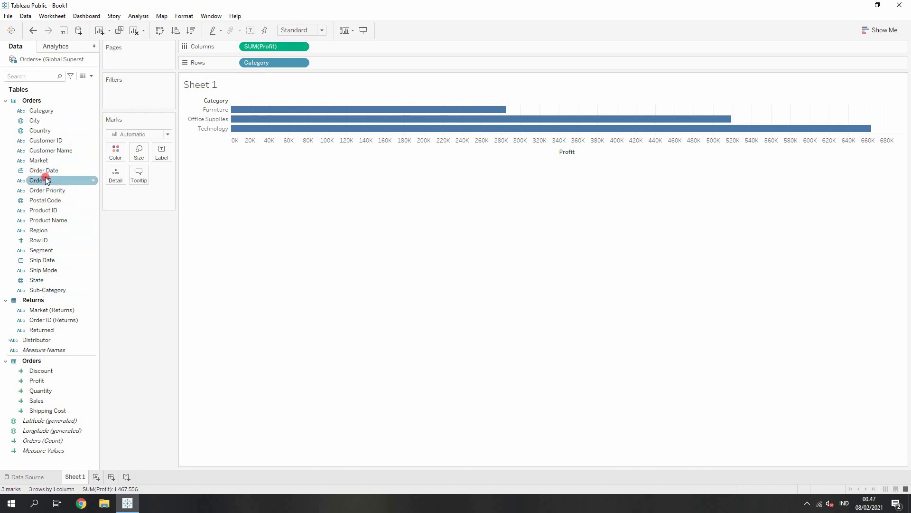
{"action": "left_click", "coordinate": [35, 475]}
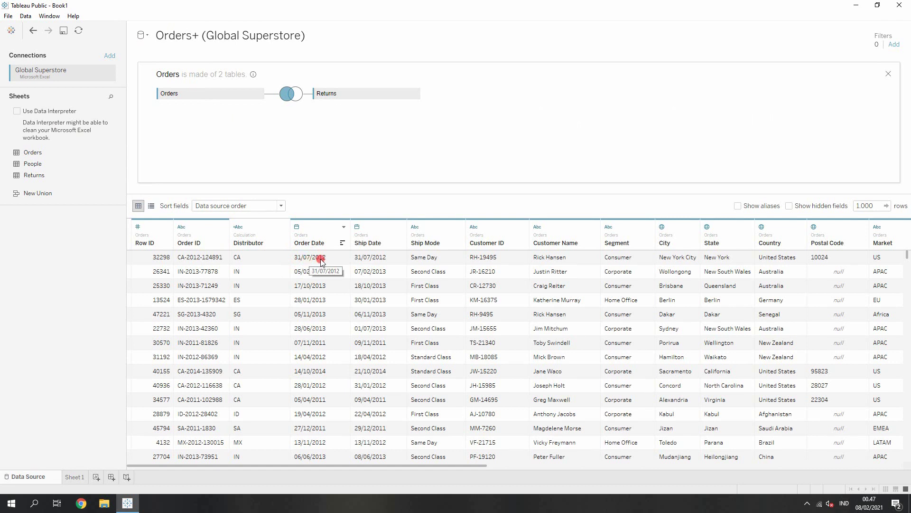
Step: Add Order Date to Columns ahead of Profit on Sheet 1, and compare the yearly split with the data source's Order Date column
{"action": "left_click", "coordinate": [74, 476]}
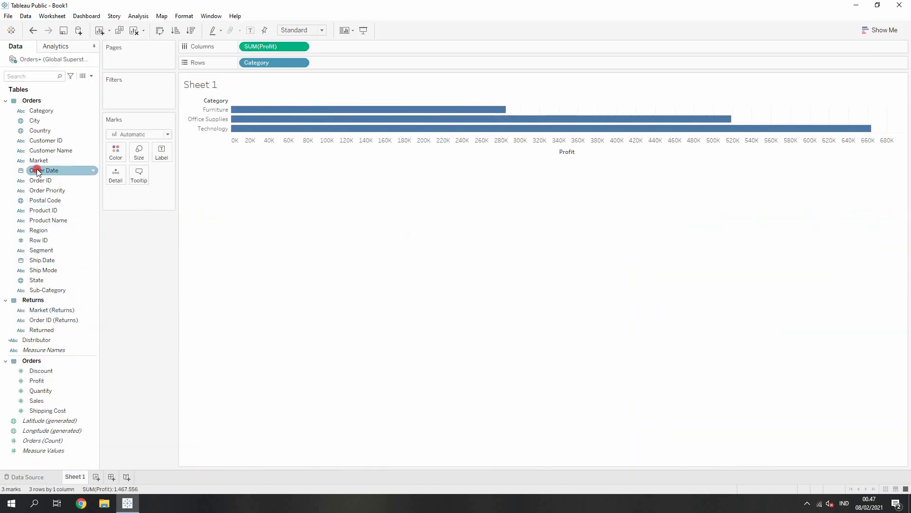
{"action": "mouse_move", "coordinate": [38, 172]}
{"action": "left_mouse_down"}
{"action": "mouse_move", "coordinate": [54, 178]}
{"action": "mouse_move", "coordinate": [252, 137]}
{"action": "mouse_move", "coordinate": [332, 45]}
{"action": "left_mouse_up"}
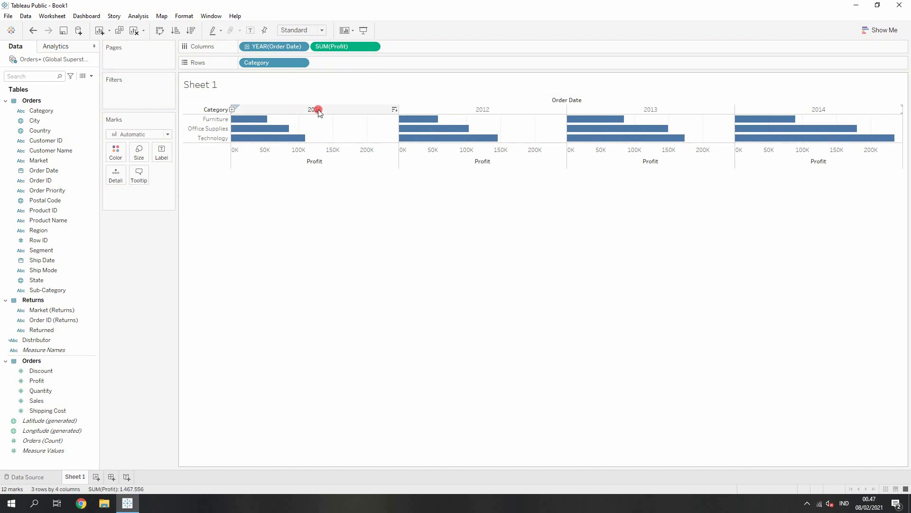
{"action": "mouse_move", "coordinate": [622, 120]}
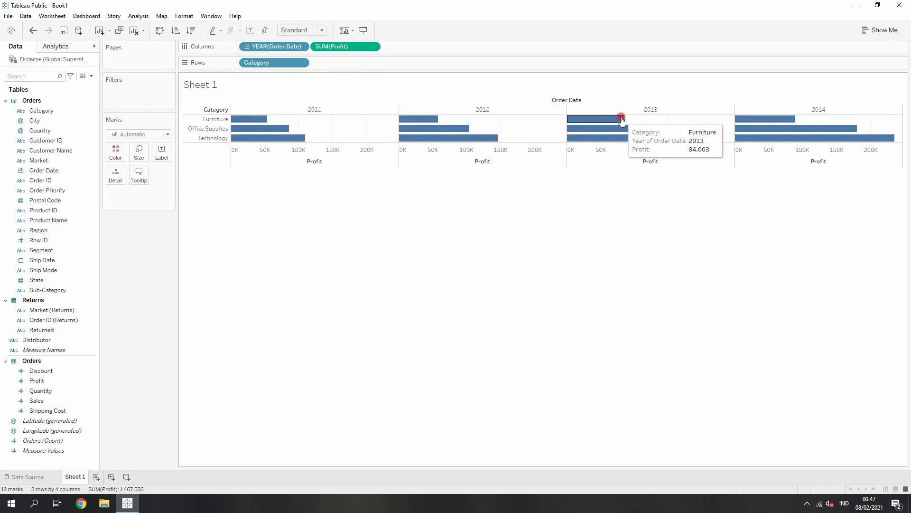
{"action": "left_click", "coordinate": [22, 477]}
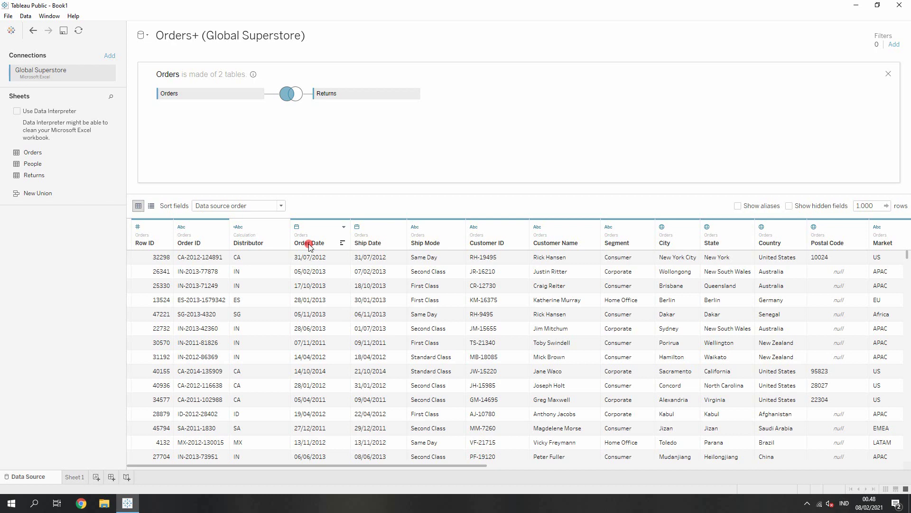
{"action": "left_click", "coordinate": [74, 477]}
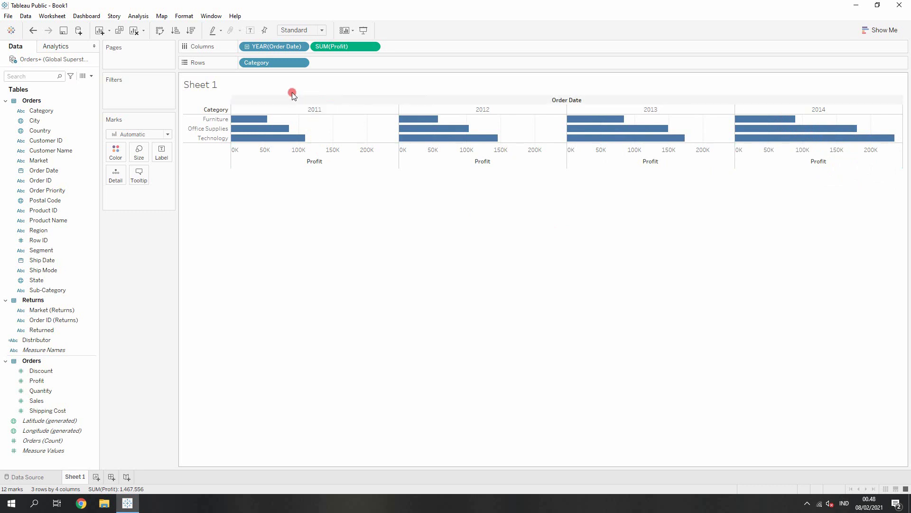
Step: Drill Order Date on Columns down to quarters and months, and collapse it back to years
{"action": "left_click", "coordinate": [247, 46]}
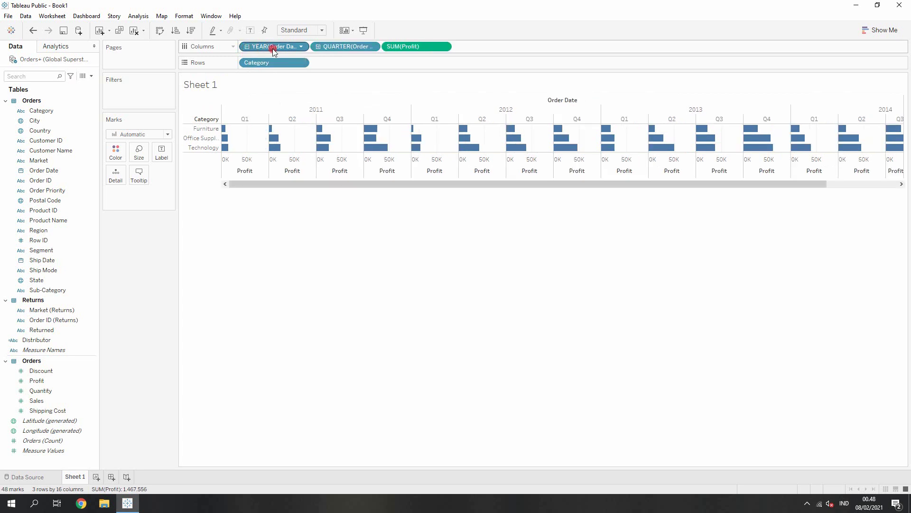
{"action": "left_click", "coordinate": [251, 159]}
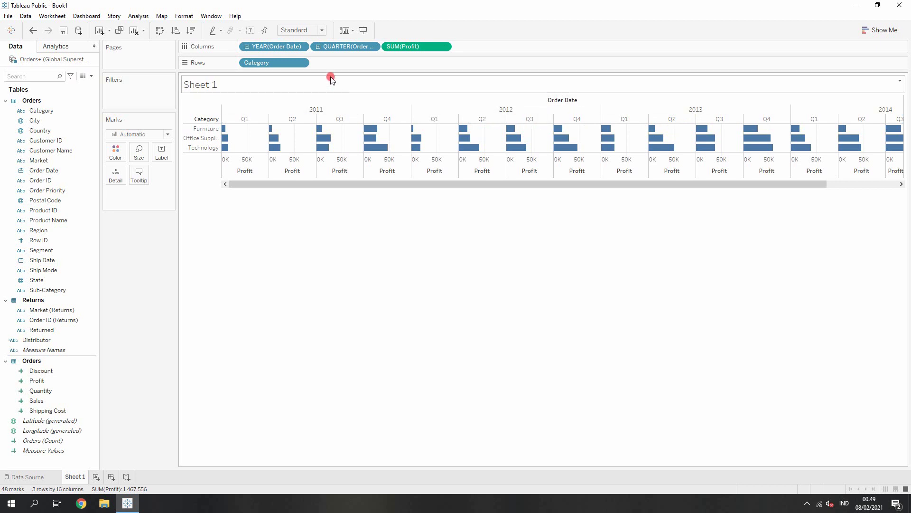
{"action": "left_click", "coordinate": [318, 46]}
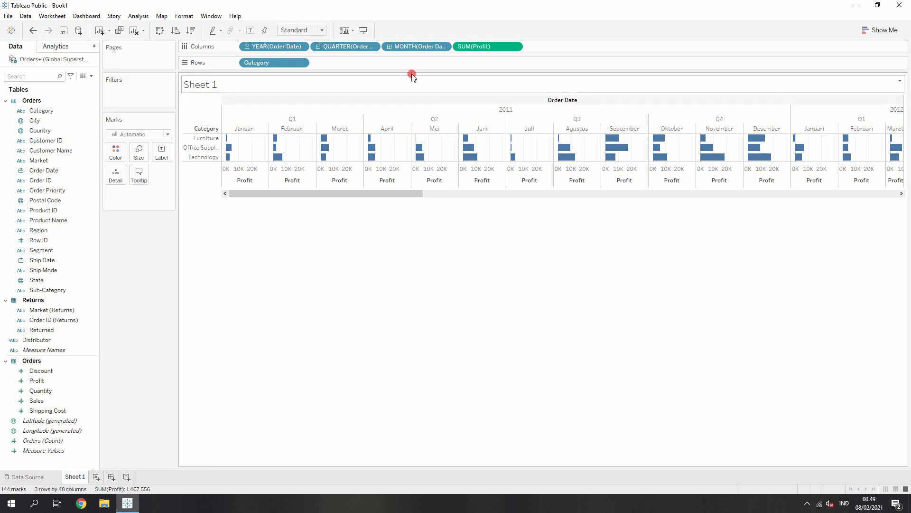
{"action": "left_click", "coordinate": [319, 46]}
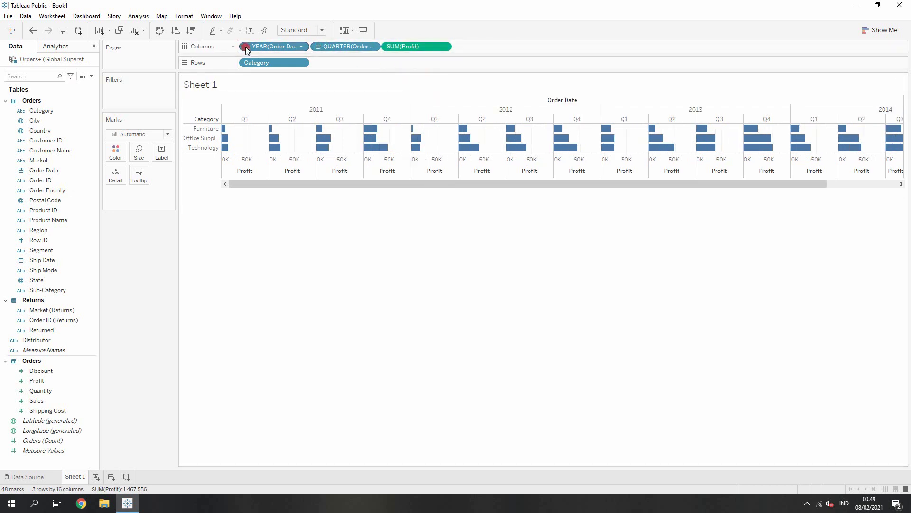
{"action": "left_click", "coordinate": [246, 47]}
{"action": "mouse_move", "coordinate": [764, 126]}
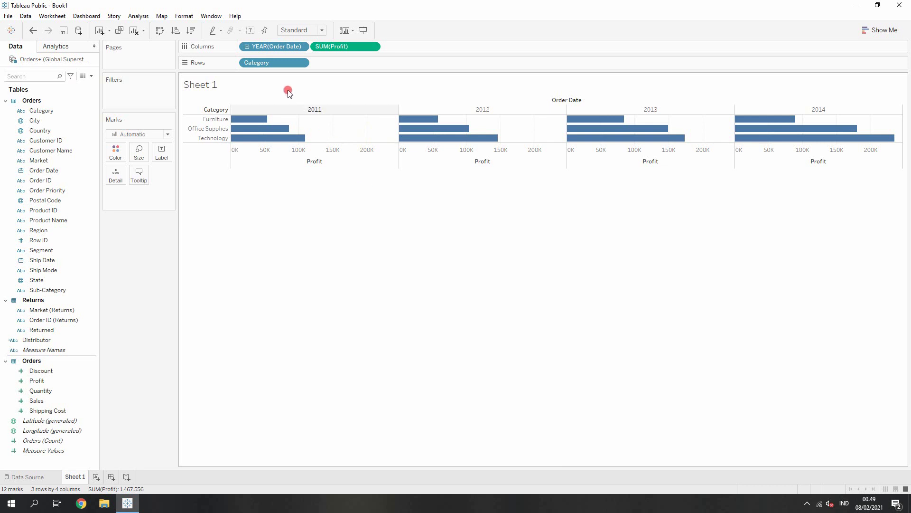
Step: Switch the Order Date grouping on Columns to Month, and set it back to Year
{"action": "right_click", "coordinate": [272, 48]}
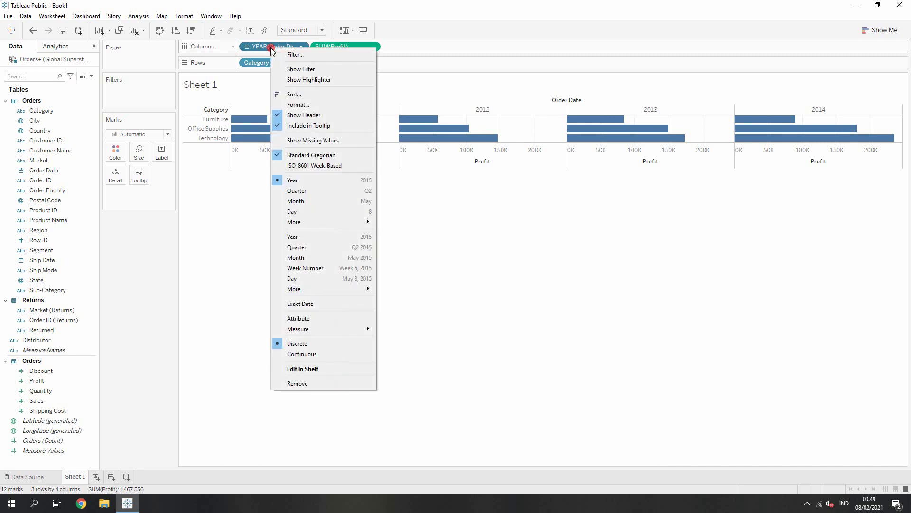
{"action": "left_click", "coordinate": [304, 202]}
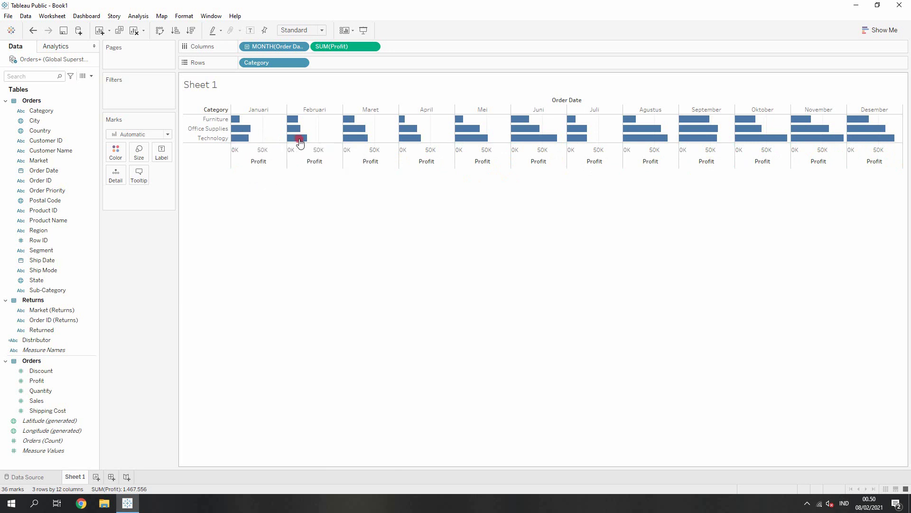
{"action": "mouse_move", "coordinate": [354, 141]}
{"action": "mouse_move", "coordinate": [574, 141]}
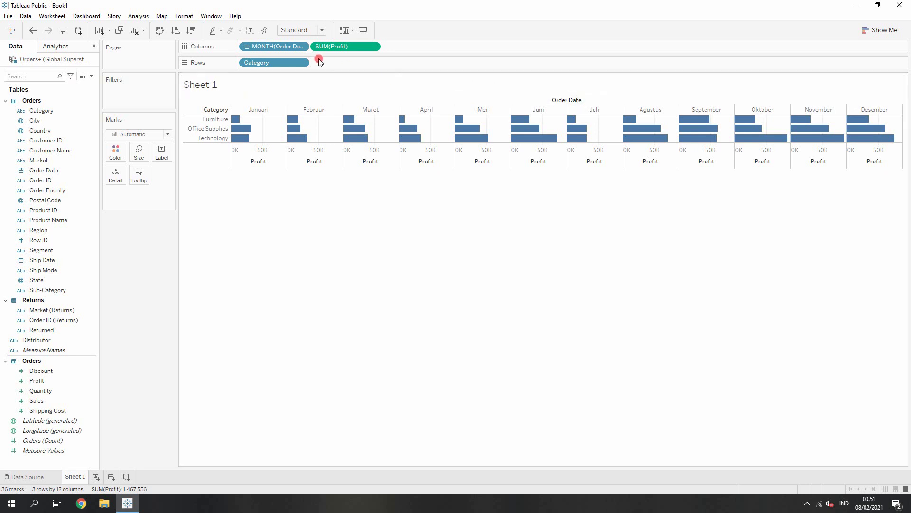
{"action": "left_click", "coordinate": [248, 47]}
{"action": "left_click_drag", "start_coordinate": [318, 49], "coordinate": [248, 51]}
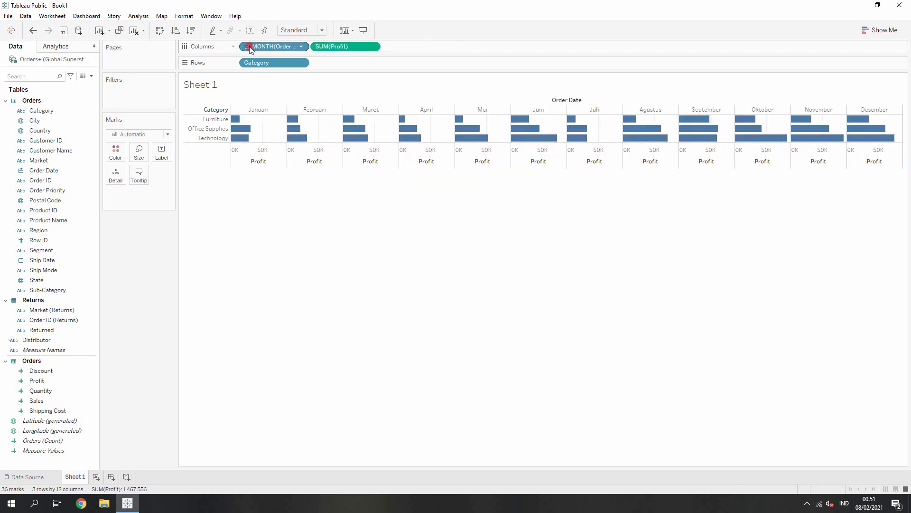
{"action": "right_click", "coordinate": [260, 49]}
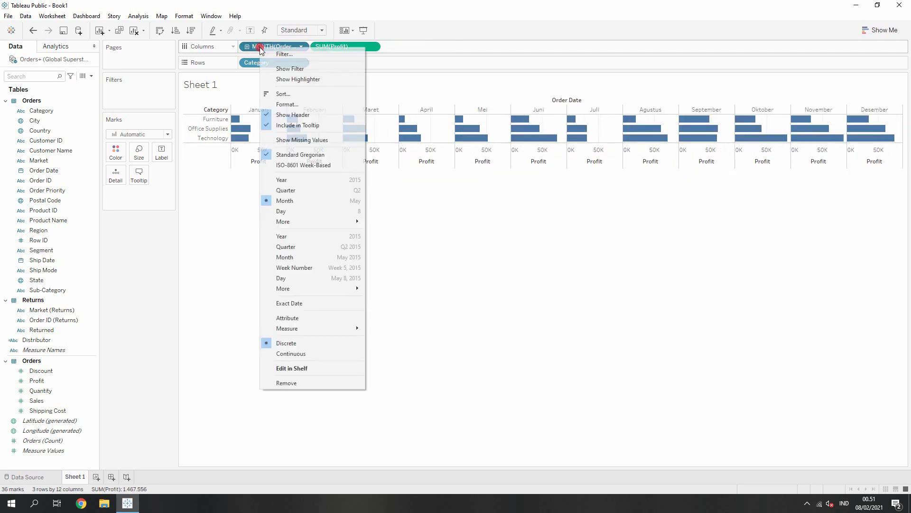
{"action": "left_click", "coordinate": [278, 184]}
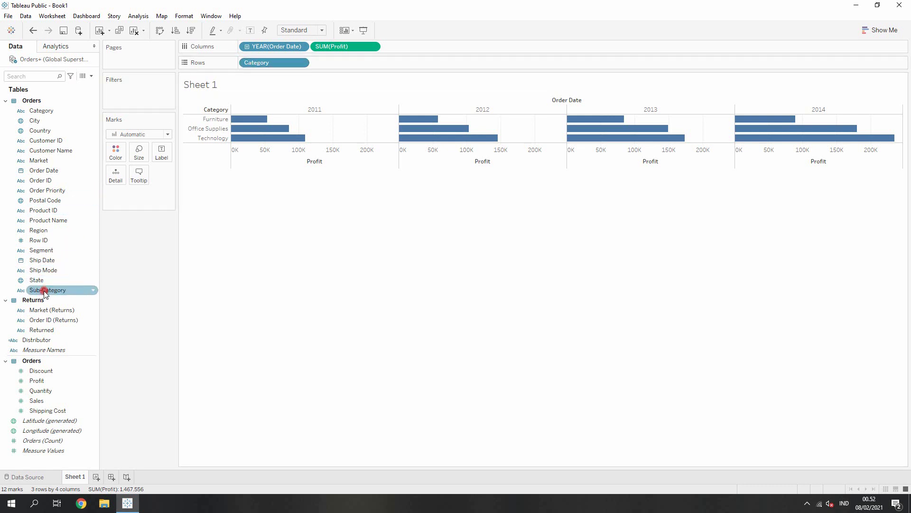
Step: Add Sub-Category to Rows after Category, and combine the two fields into a hierarchy named Category, Sub-Category
{"action": "left_click_drag", "start_coordinate": [45, 292], "coordinate": [326, 60]}
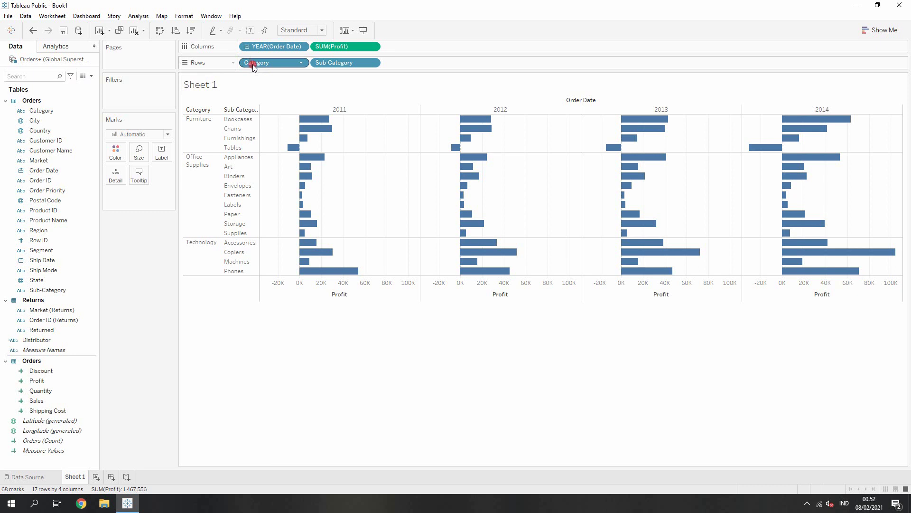
{"action": "left_click", "coordinate": [38, 290]}
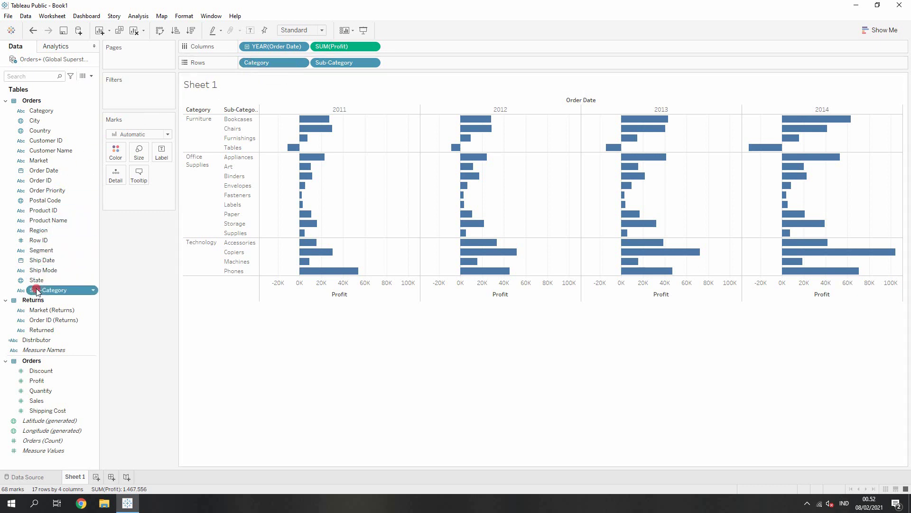
{"action": "left_click_drag", "start_coordinate": [38, 292], "coordinate": [38, 112]}
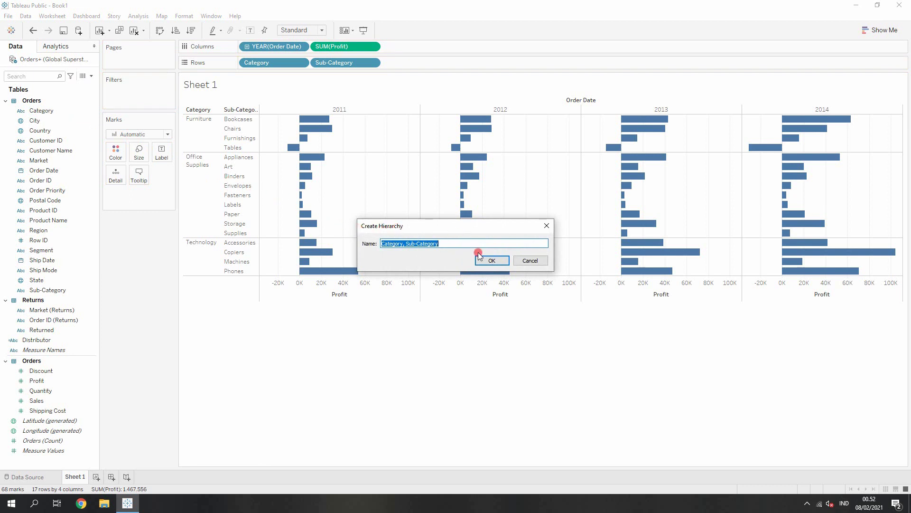
{"action": "left_click", "coordinate": [492, 260]}
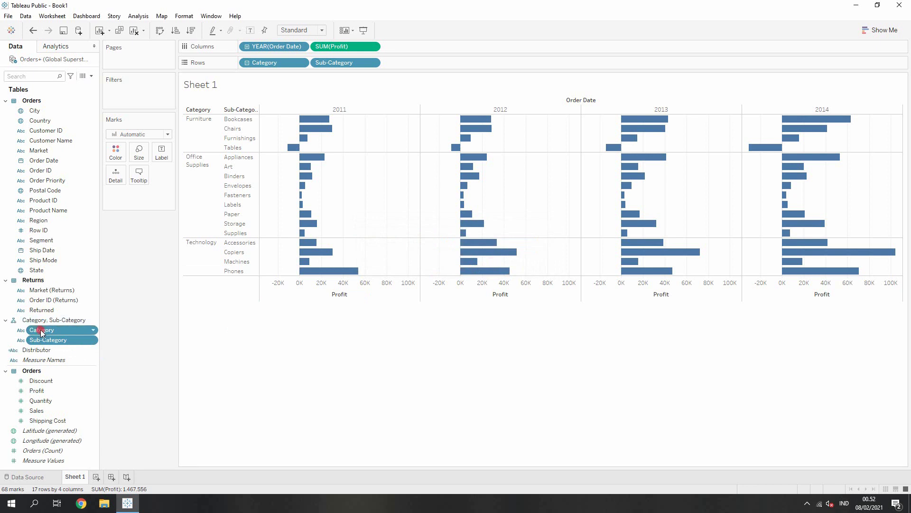
Step: Collapse and re-expand the Category level on Rows to try out the hierarchy
{"action": "left_click_drag", "start_coordinate": [39, 328], "coordinate": [247, 66]}
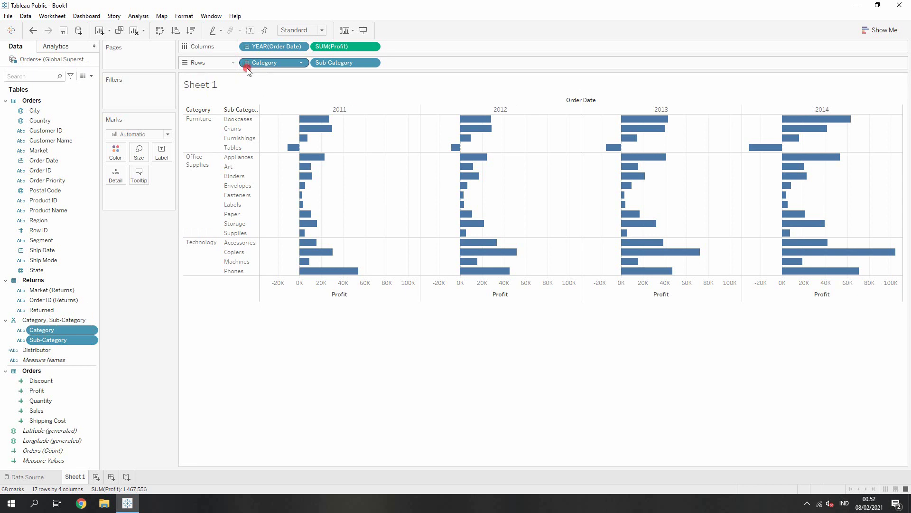
{"action": "left_click", "coordinate": [246, 64]}
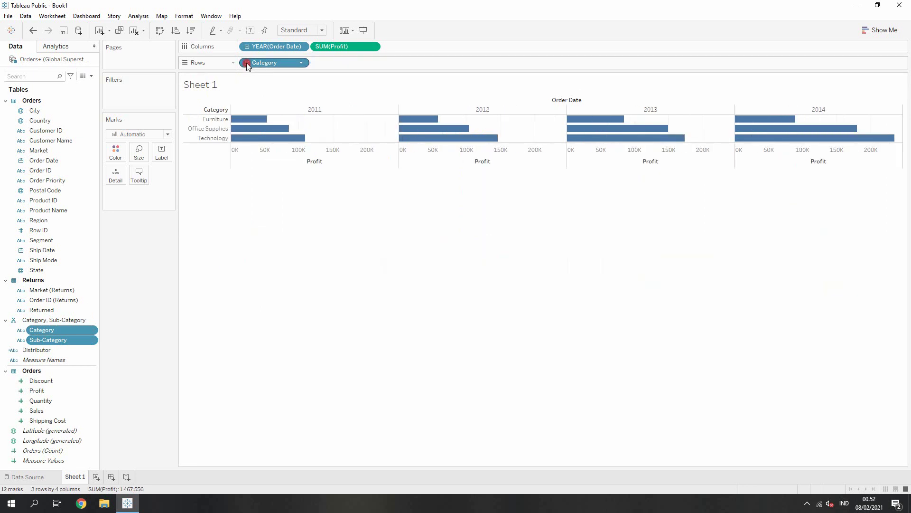
{"action": "left_click", "coordinate": [246, 64]}
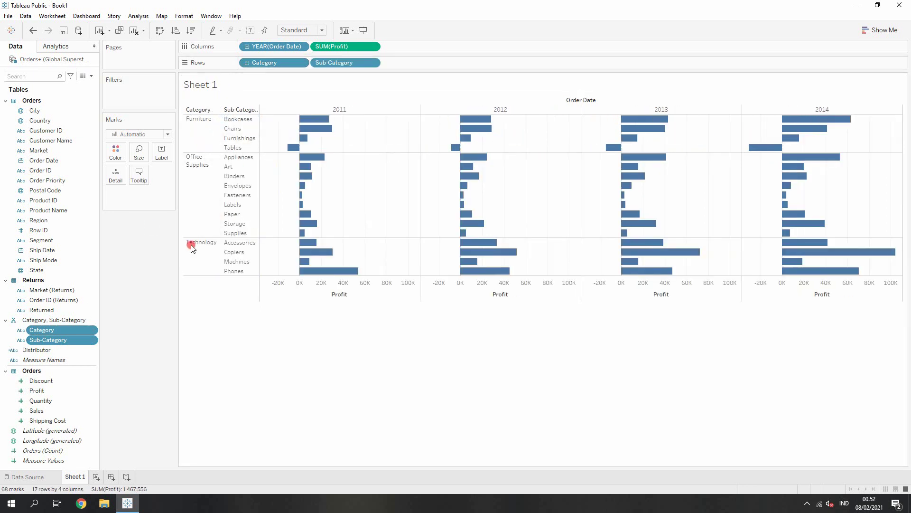
{"action": "left_click", "coordinate": [248, 63]}
{"action": "left_click", "coordinate": [247, 63]}
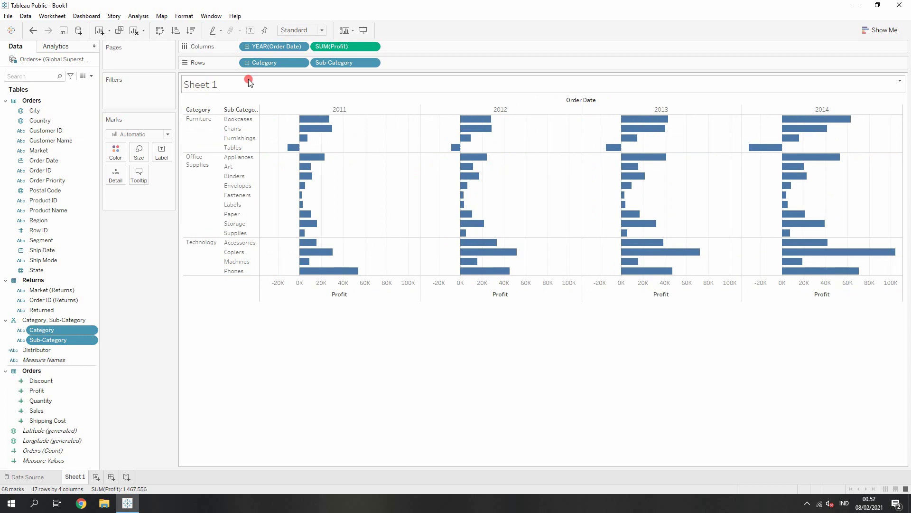
Step: Add Product ID to the hierarchy below Sub-Category, and try the drill-down on Rows before collapsing it to Category
{"action": "left_click", "coordinate": [37, 202]}
{"action": "left_click_drag", "start_coordinate": [36, 201], "coordinate": [35, 349]}
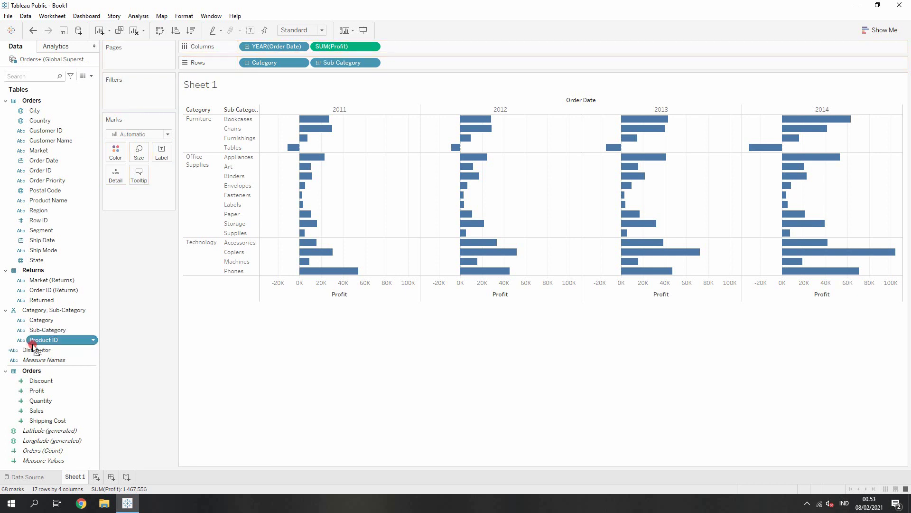
{"action": "left_click", "coordinate": [318, 64]}
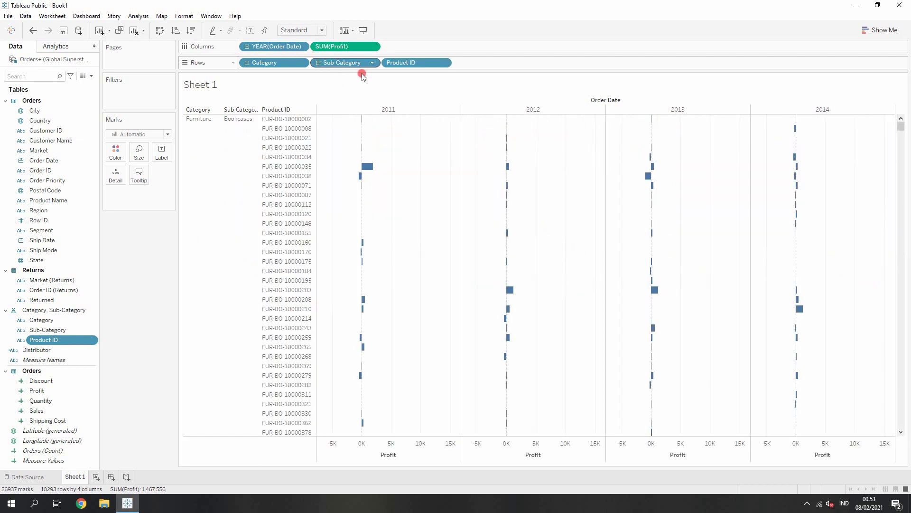
{"action": "left_click", "coordinate": [318, 64]}
{"action": "left_click", "coordinate": [247, 64]}
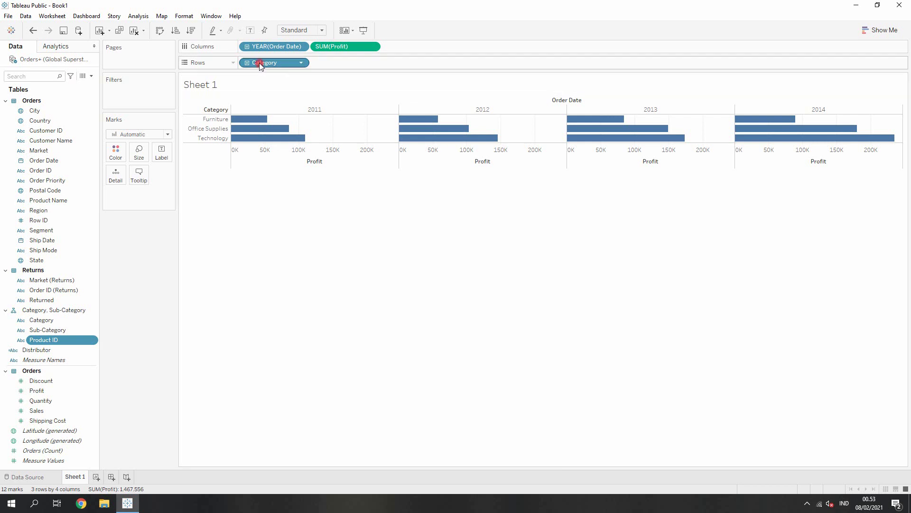
Step: Move Category from Rows to Color on the Marks card, and convert the chart to discrete lines with Show Me
{"action": "left_click_drag", "start_coordinate": [262, 63], "coordinate": [118, 159]}
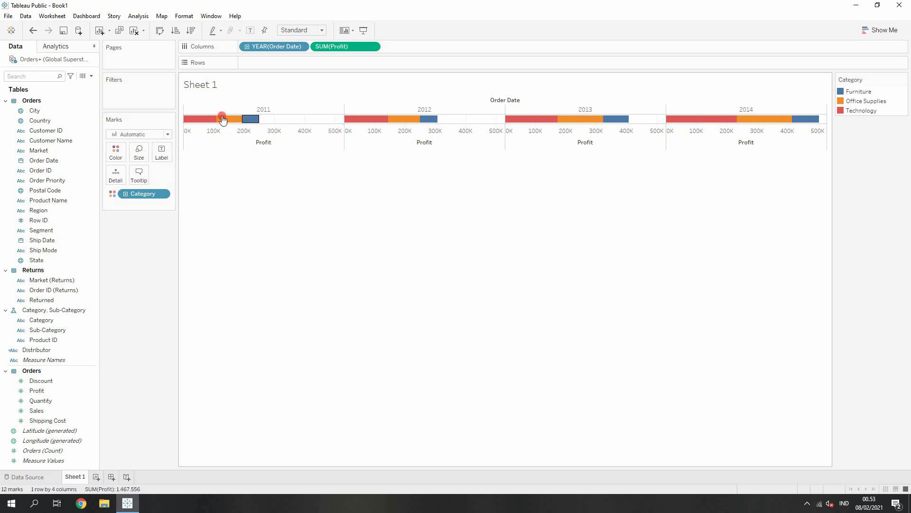
{"action": "mouse_move", "coordinate": [205, 126]}
{"action": "left_click", "coordinate": [878, 32]}
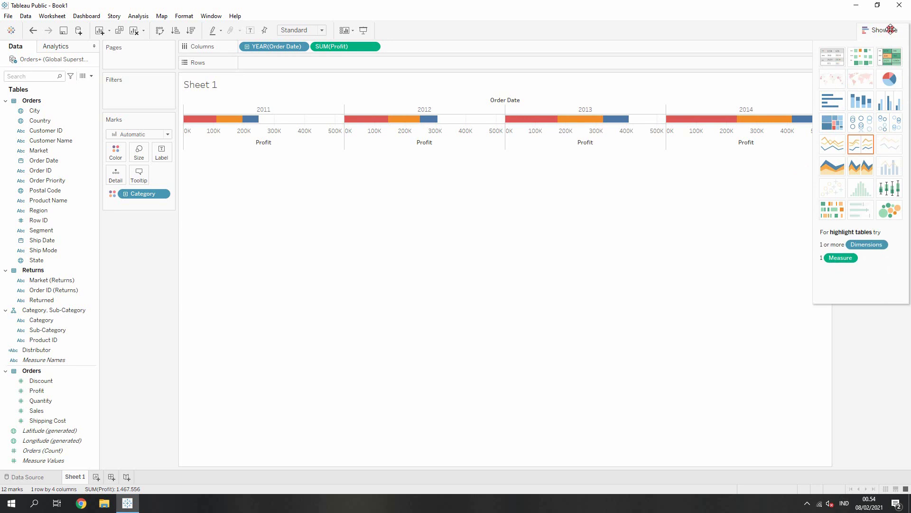
{"action": "left_click", "coordinate": [860, 145]}
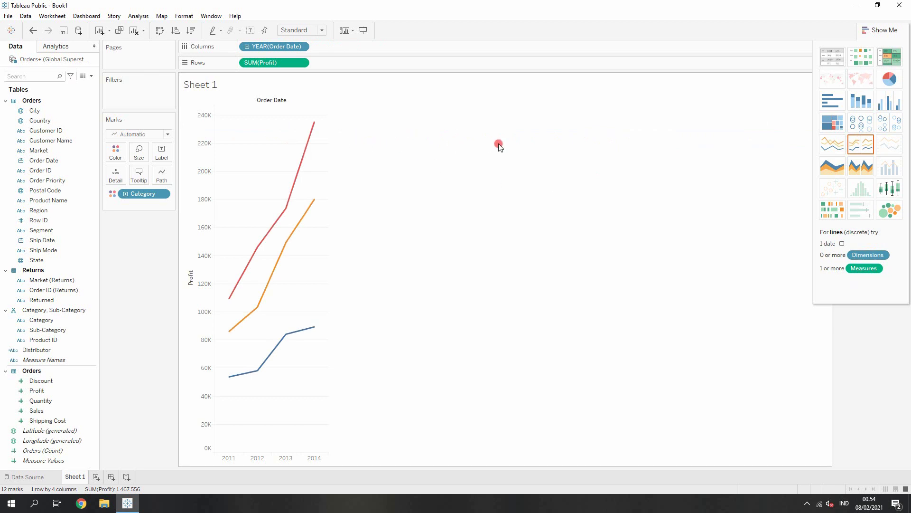
{"action": "left_click", "coordinate": [887, 32]}
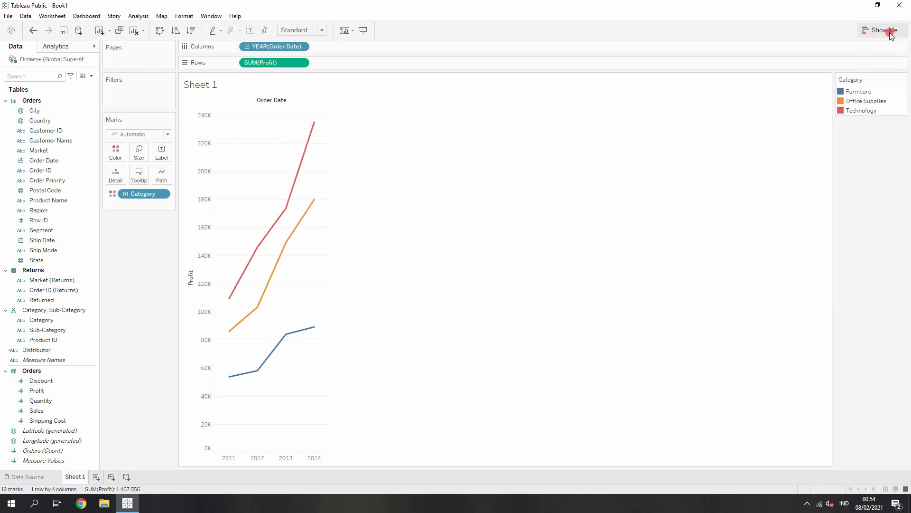
Step: Size the lines by Orders (Count), and inspect the 2014 points of the category lines
{"action": "mouse_move", "coordinate": [315, 121]}
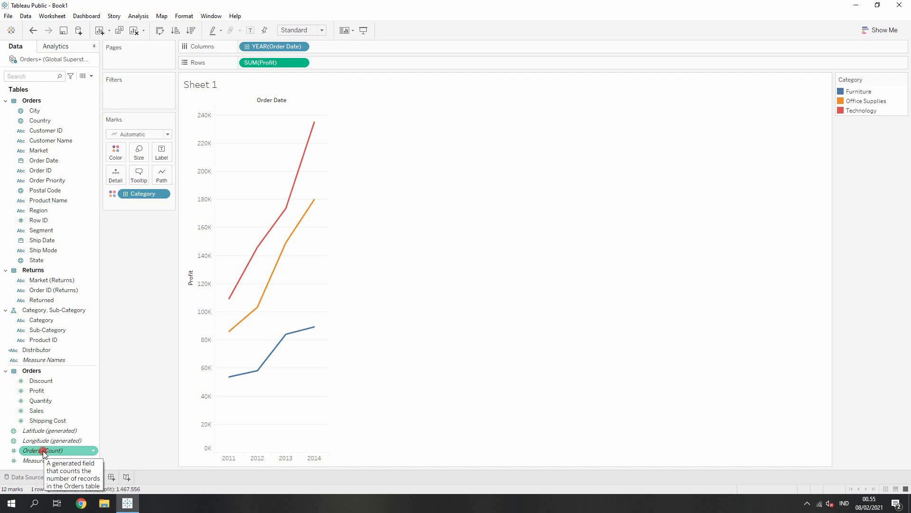
{"action": "left_click_drag", "start_coordinate": [43, 451], "coordinate": [140, 157]}
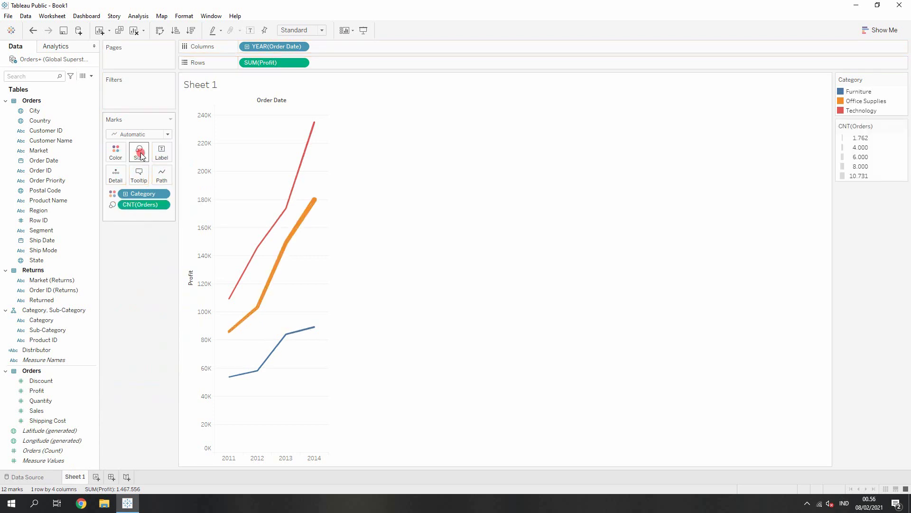
{"action": "mouse_move", "coordinate": [318, 204]}
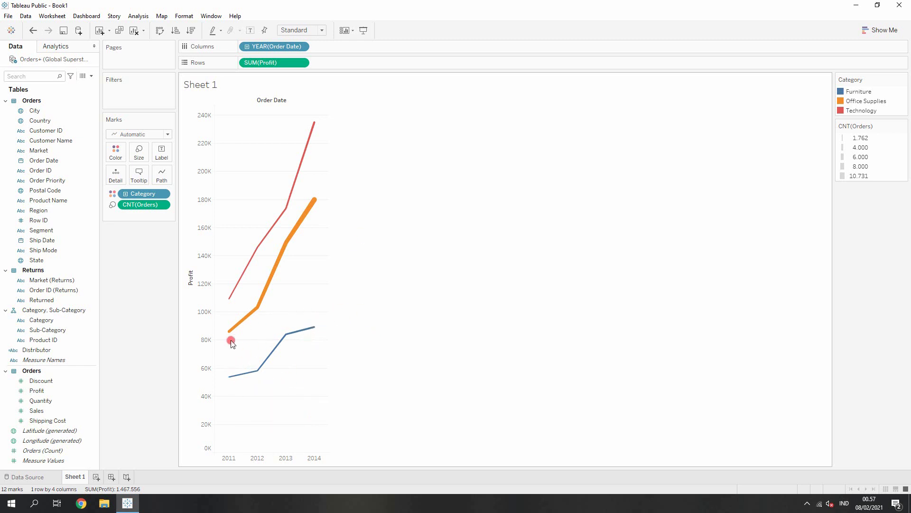
{"action": "mouse_move", "coordinate": [314, 328]}
Step: Change the aggregation of Profit on Rows to Average, and inspect the 2014 points for Technology and Office Supplies
{"action": "right_click", "coordinate": [267, 62]}
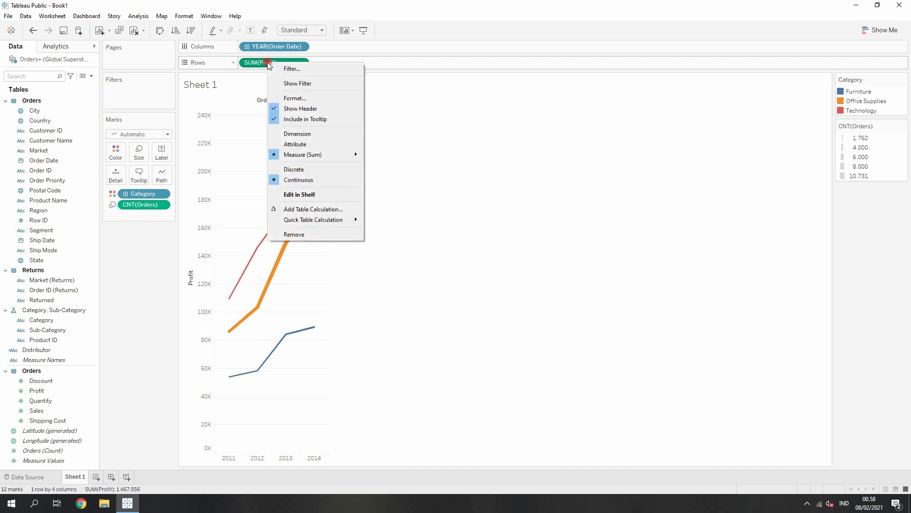
{"action": "mouse_move", "coordinate": [301, 153]}
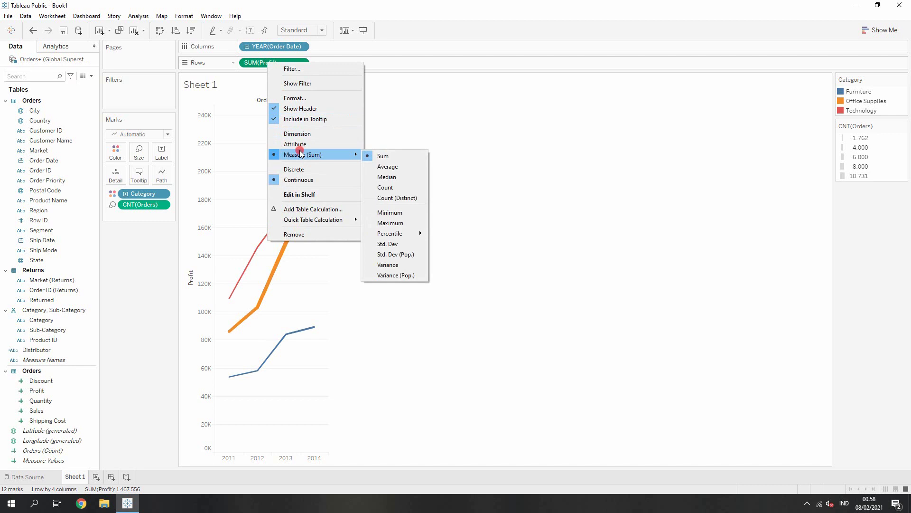
{"action": "left_click", "coordinate": [387, 167]}
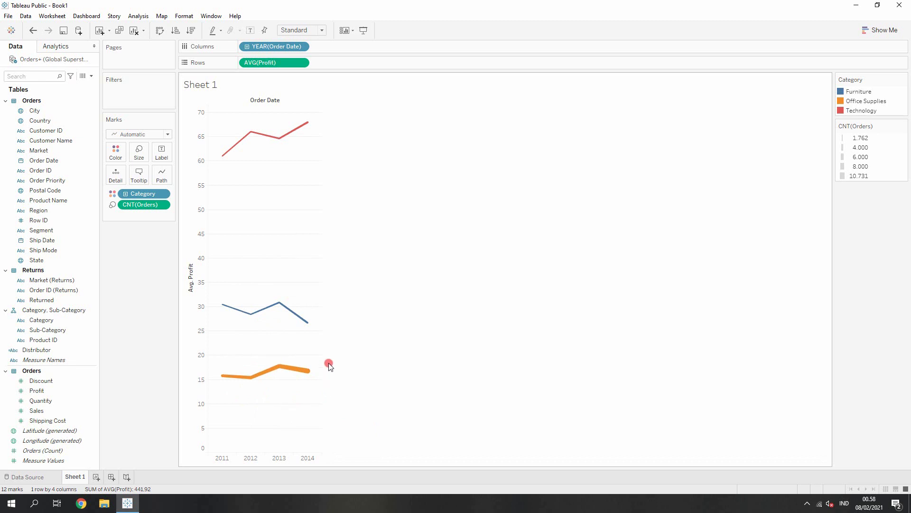
{"action": "mouse_move", "coordinate": [310, 127]}
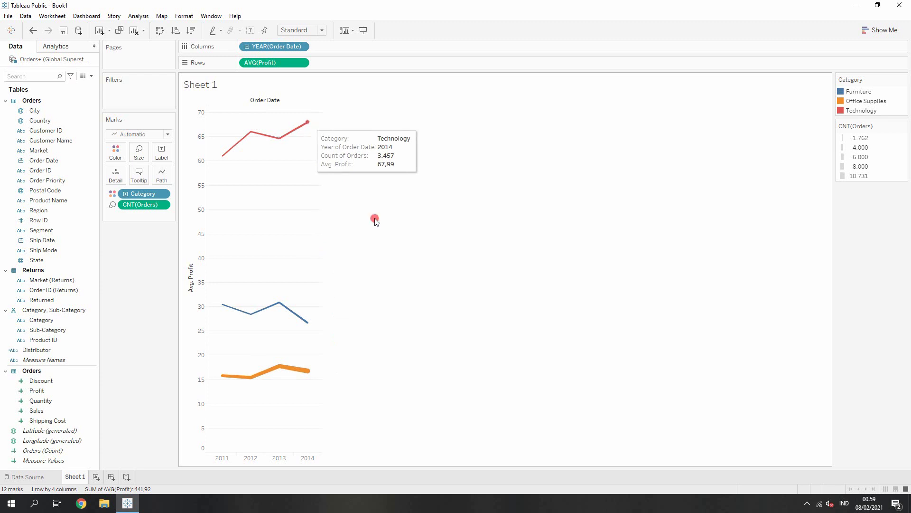
{"action": "mouse_move", "coordinate": [309, 374]}
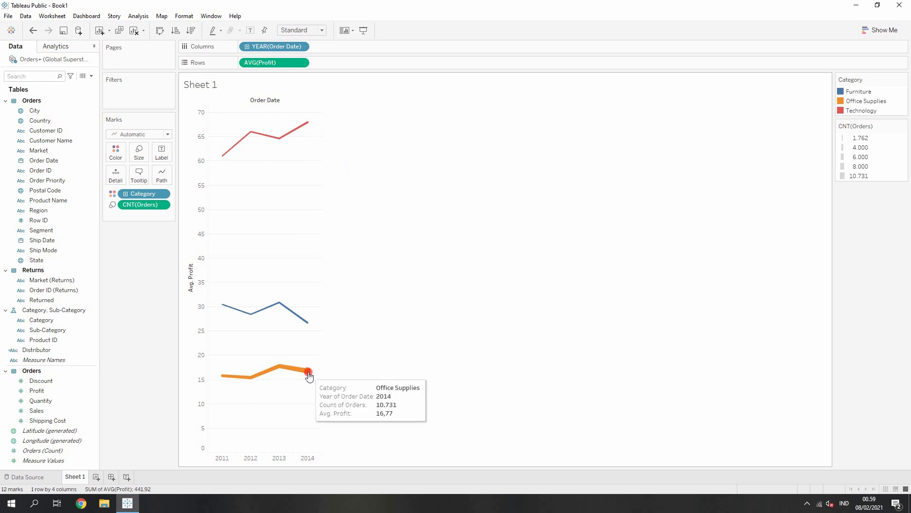